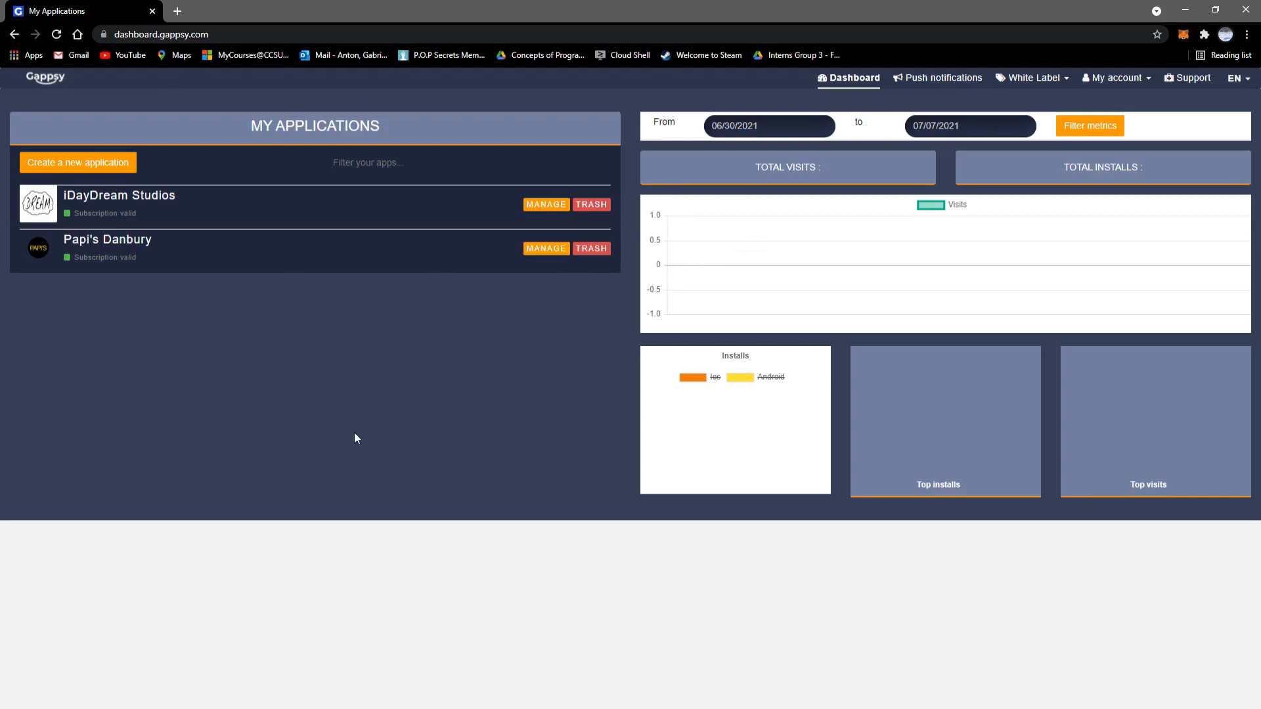
# Step: Open the iDayDream Studios app in the editor and scroll through its design settings
pyautogui.click(546, 205)
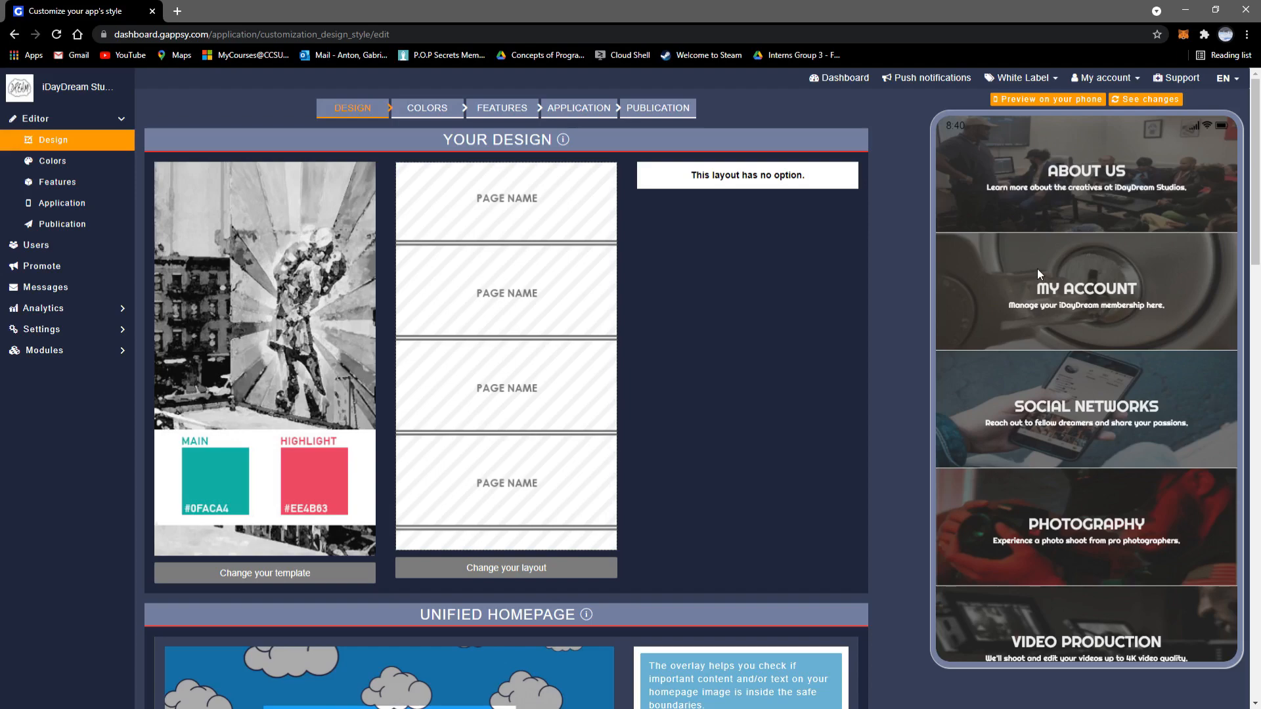
pyautogui.scroll(-15, 1037, 270)
pyautogui.scroll(-7, 1037, 269)
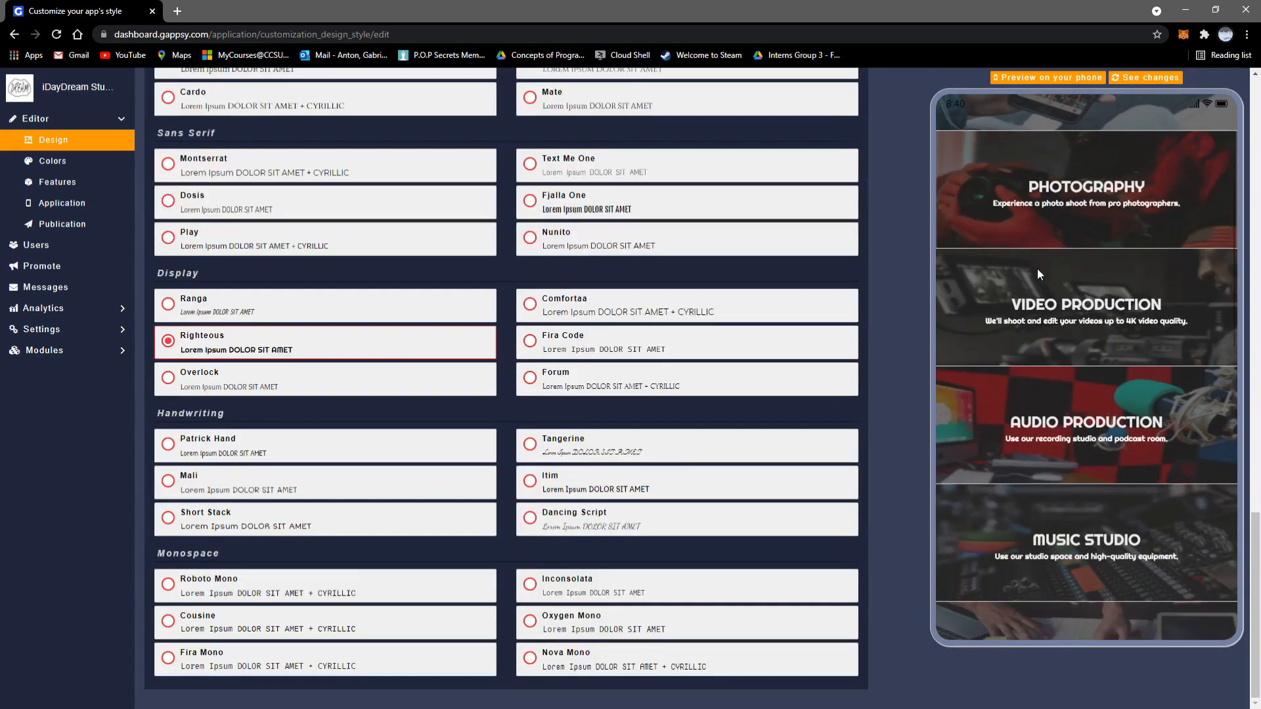
pyautogui.scroll(-6, 1038, 269)
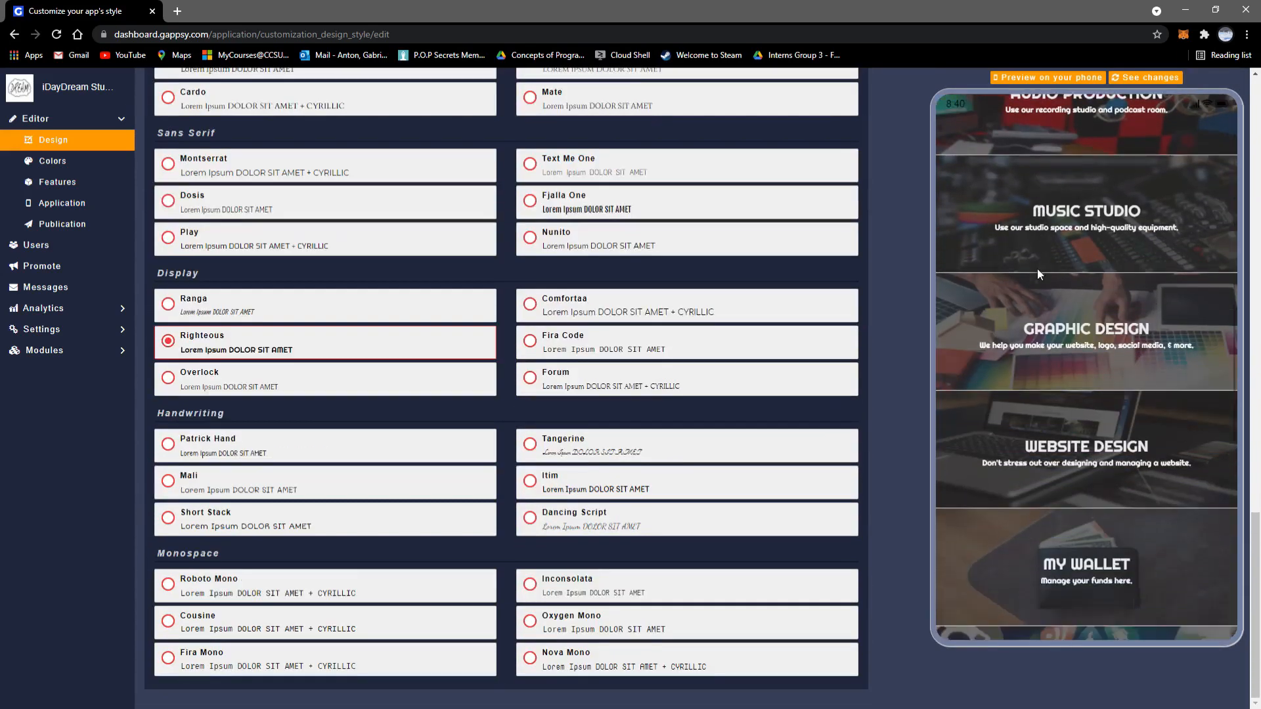
pyautogui.scroll(-5, 1037, 269)
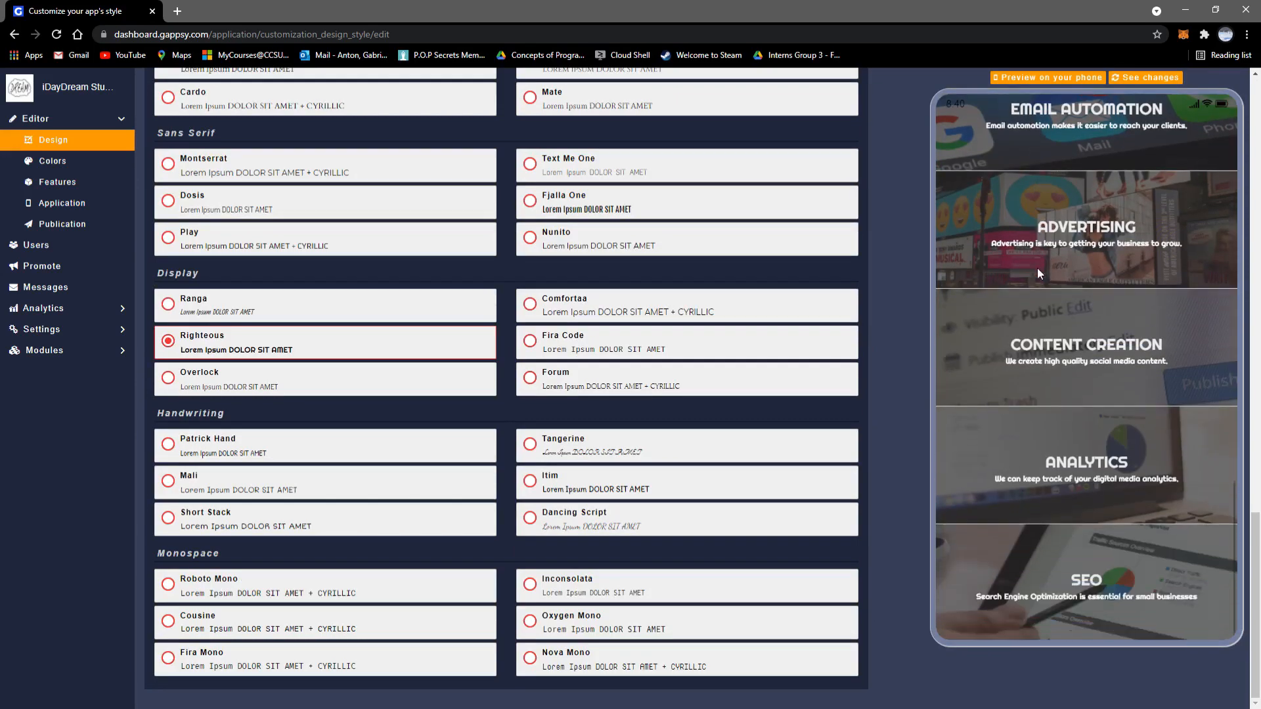
pyautogui.scroll(15, 1089, 335)
pyautogui.scroll(7, 1089, 333)
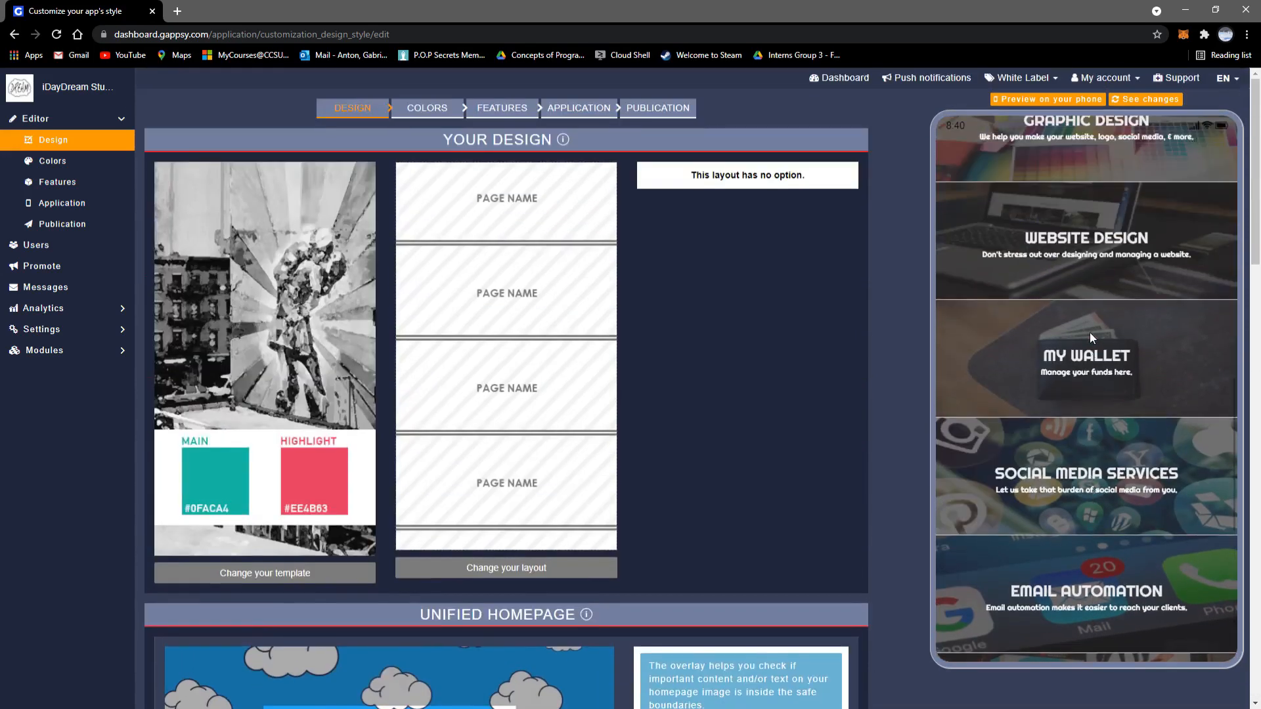
pyautogui.scroll(4, 1089, 333)
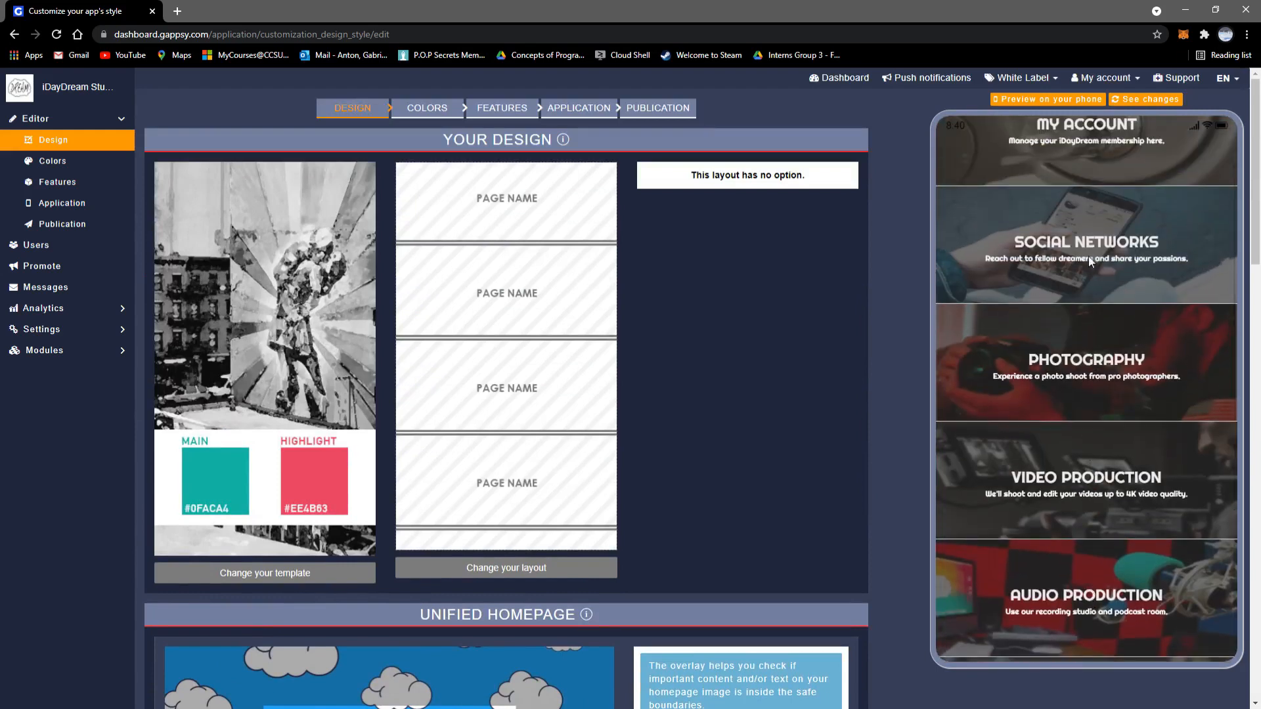
# Step: Preview the Social Networks page in the phone view, return home, then bring up layout choices
pyautogui.click(1085, 243)
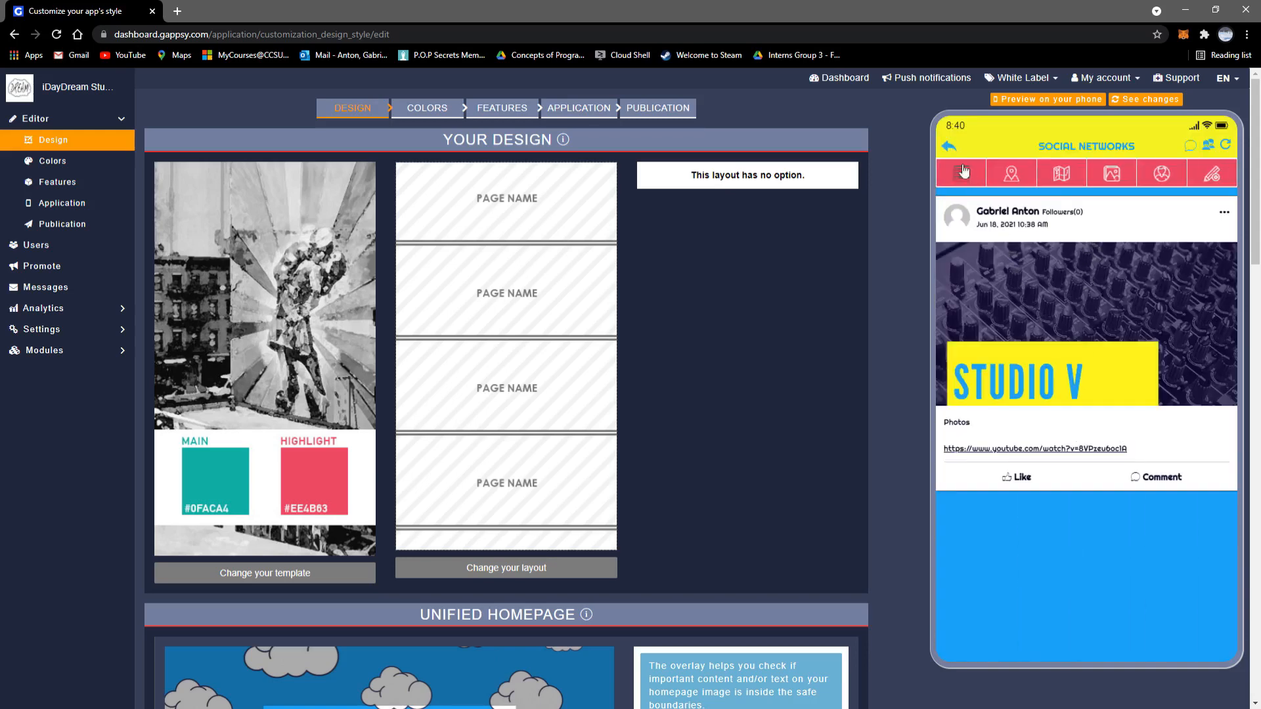
pyautogui.click(950, 147)
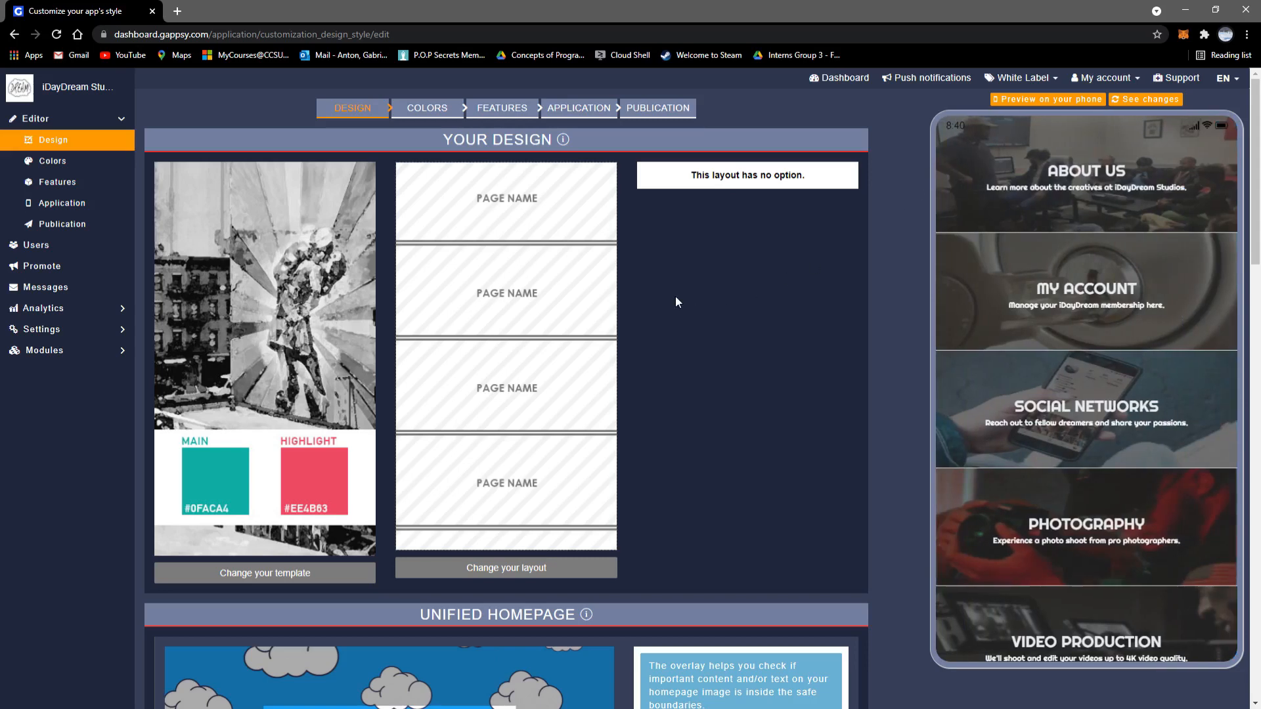
pyautogui.click(517, 576)
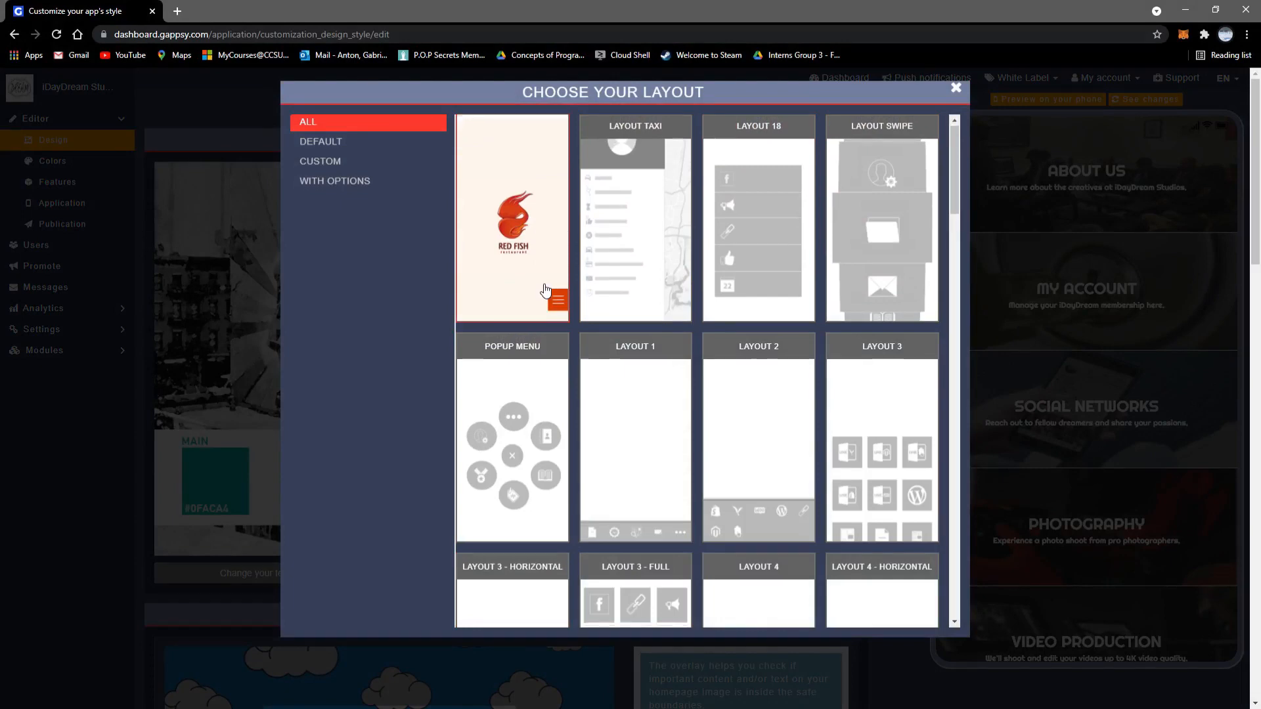
# Step: Browse the layout grid, filtering by With Options, then Custom, then Default
pyautogui.scroll(-10, 545, 289)
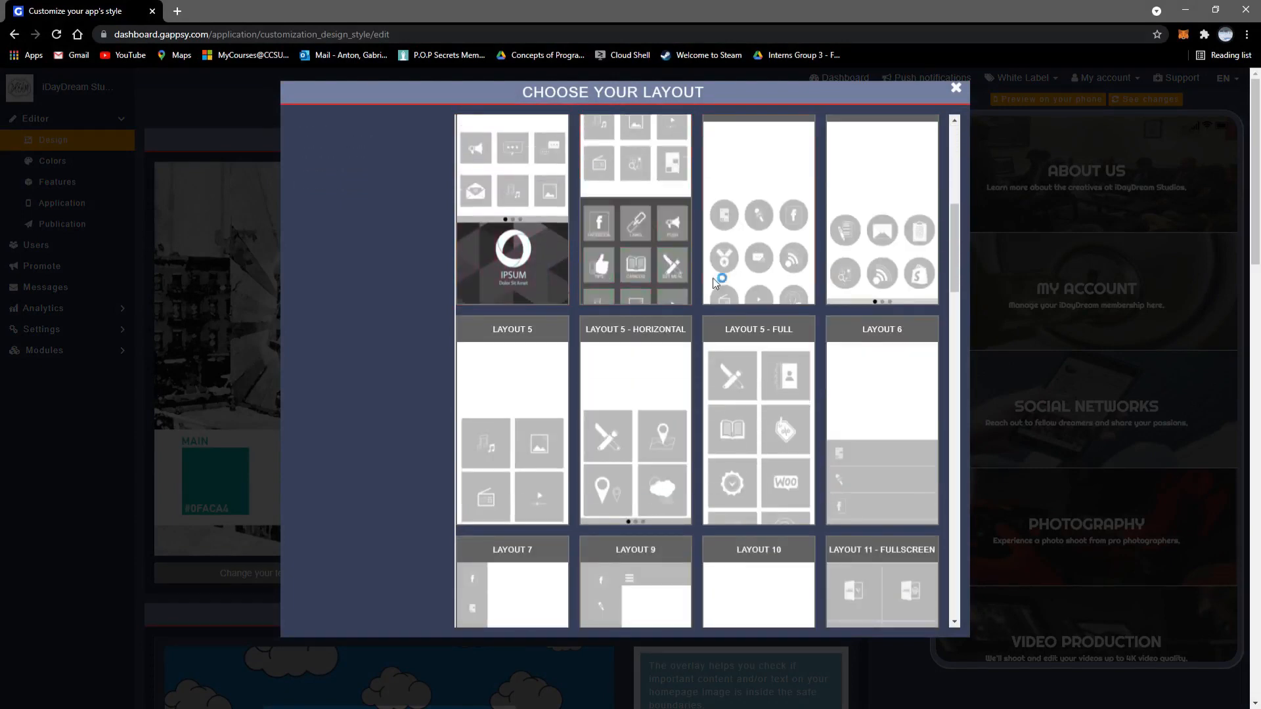
pyautogui.scroll(-3, 870, 284)
pyautogui.scroll(-4, 870, 289)
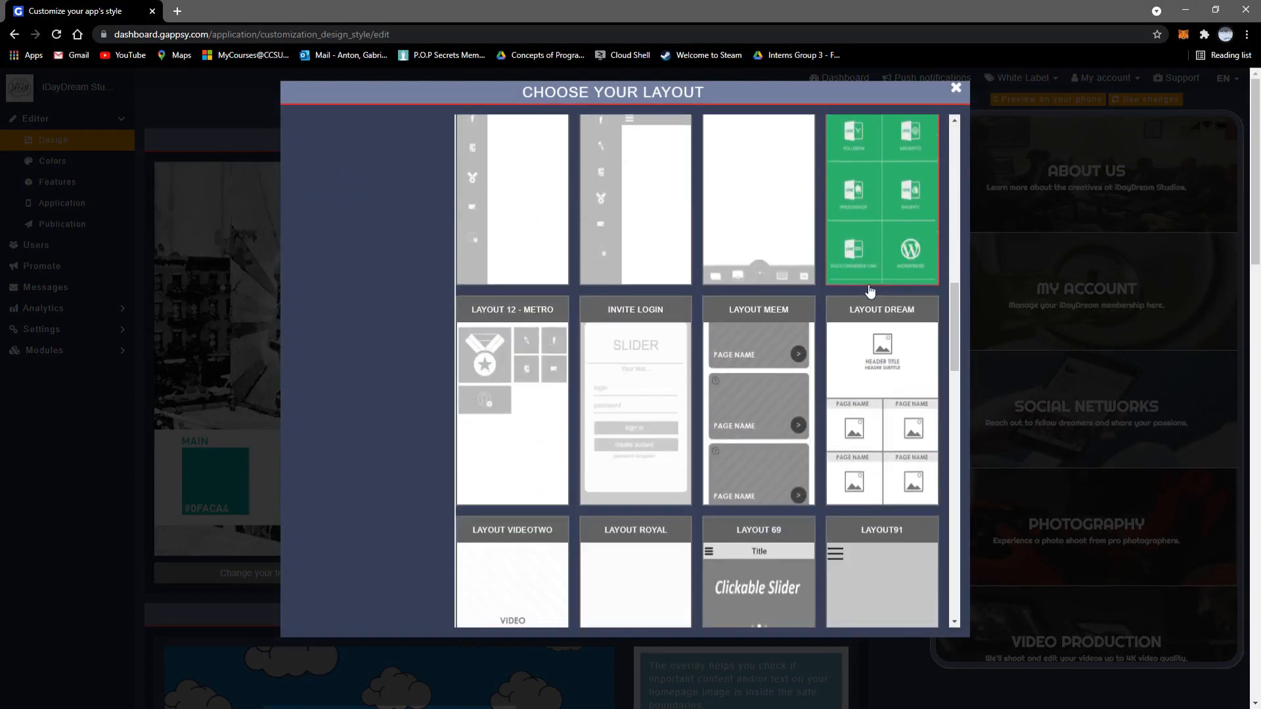
pyautogui.scroll(13, 854, 315)
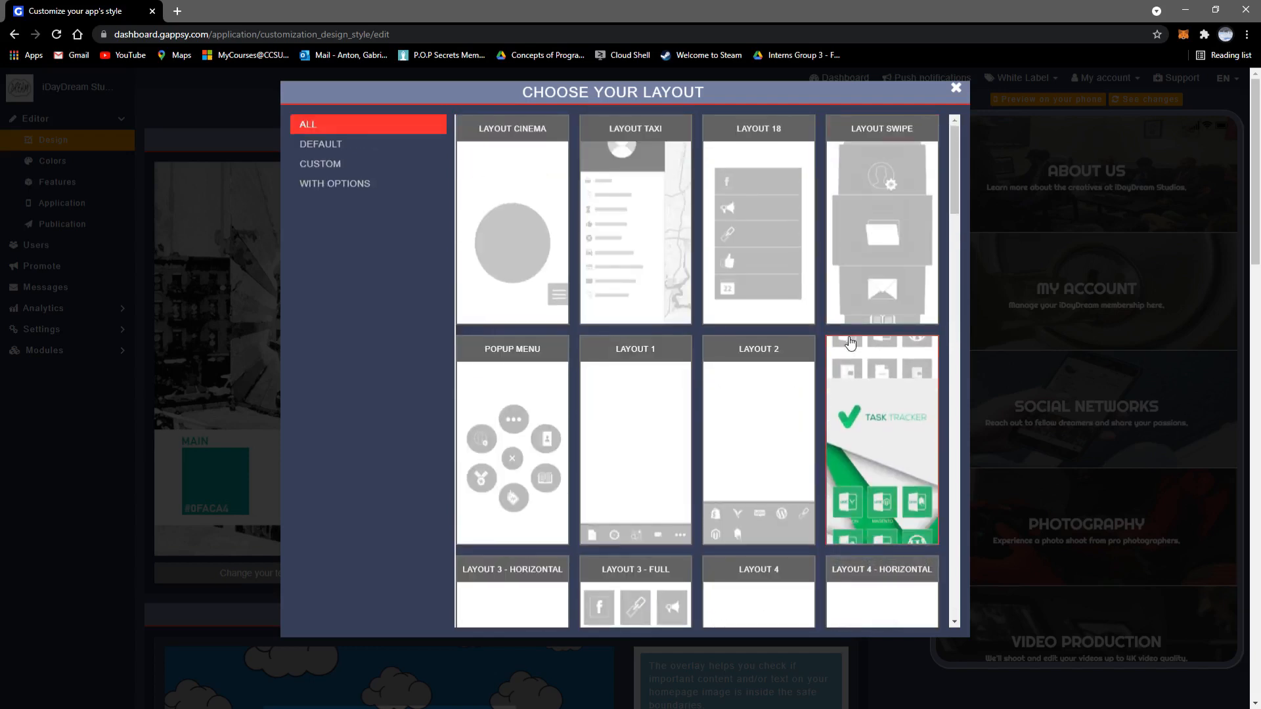
pyautogui.click(386, 182)
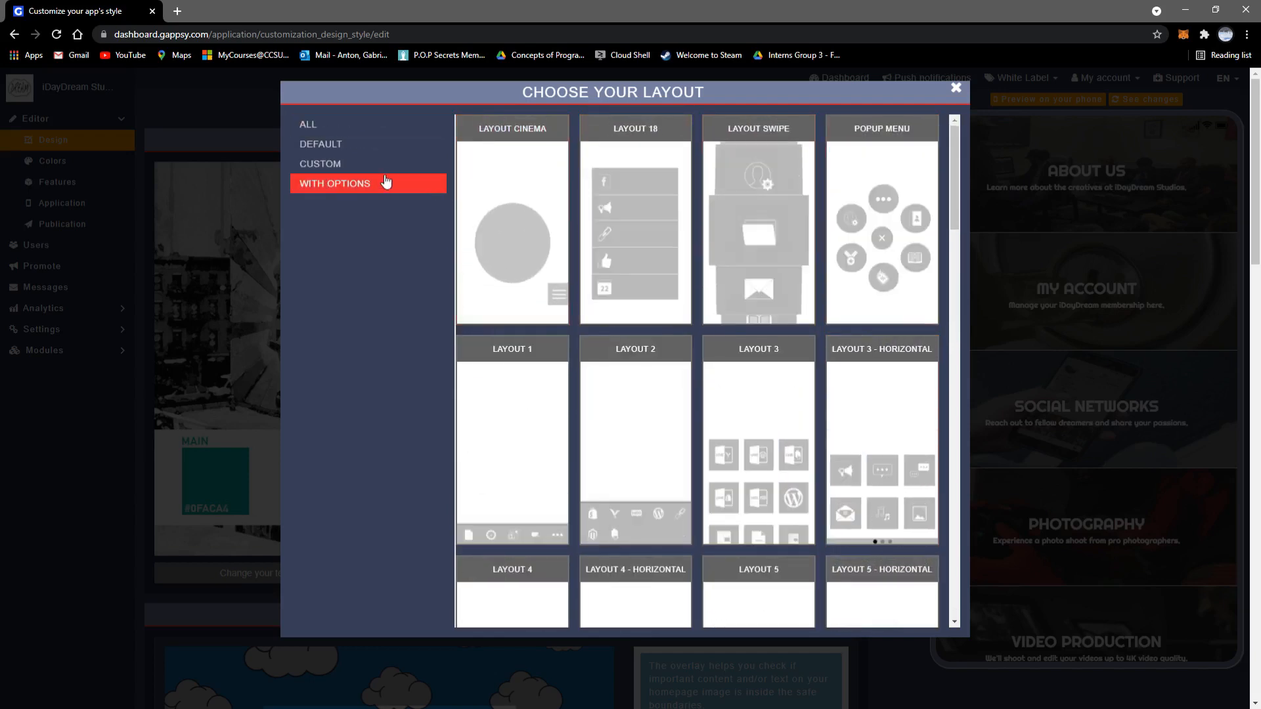
pyautogui.click(338, 170)
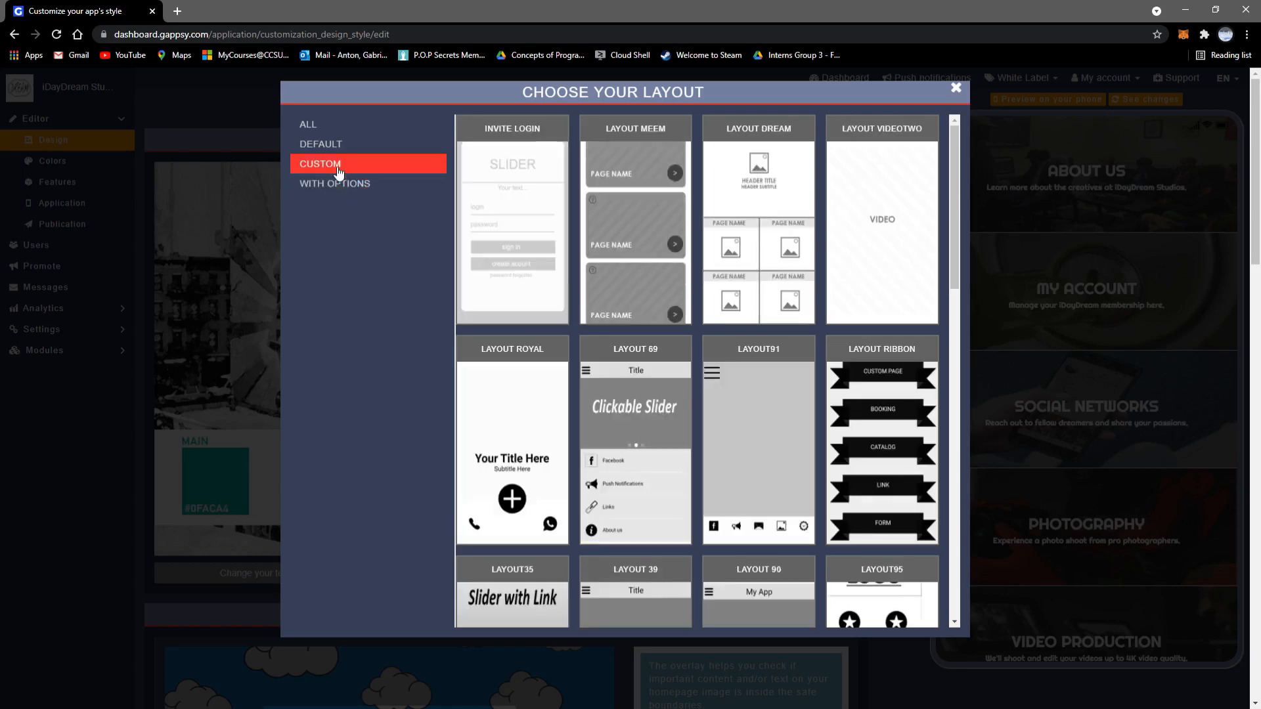
pyautogui.click(332, 150)
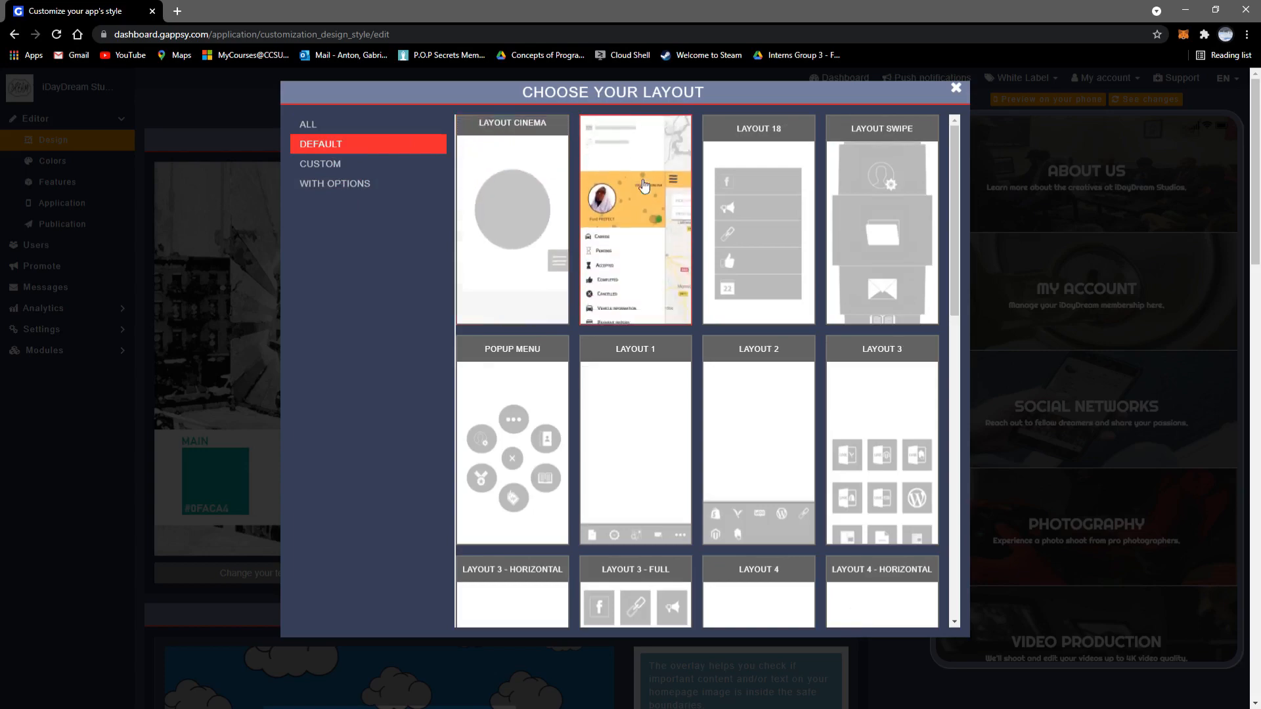
# Step: Close the layout dialog and try each Zone overlay, ending on Safe in portrait
pyautogui.click(955, 88)
pyautogui.scroll(-8, 696, 354)
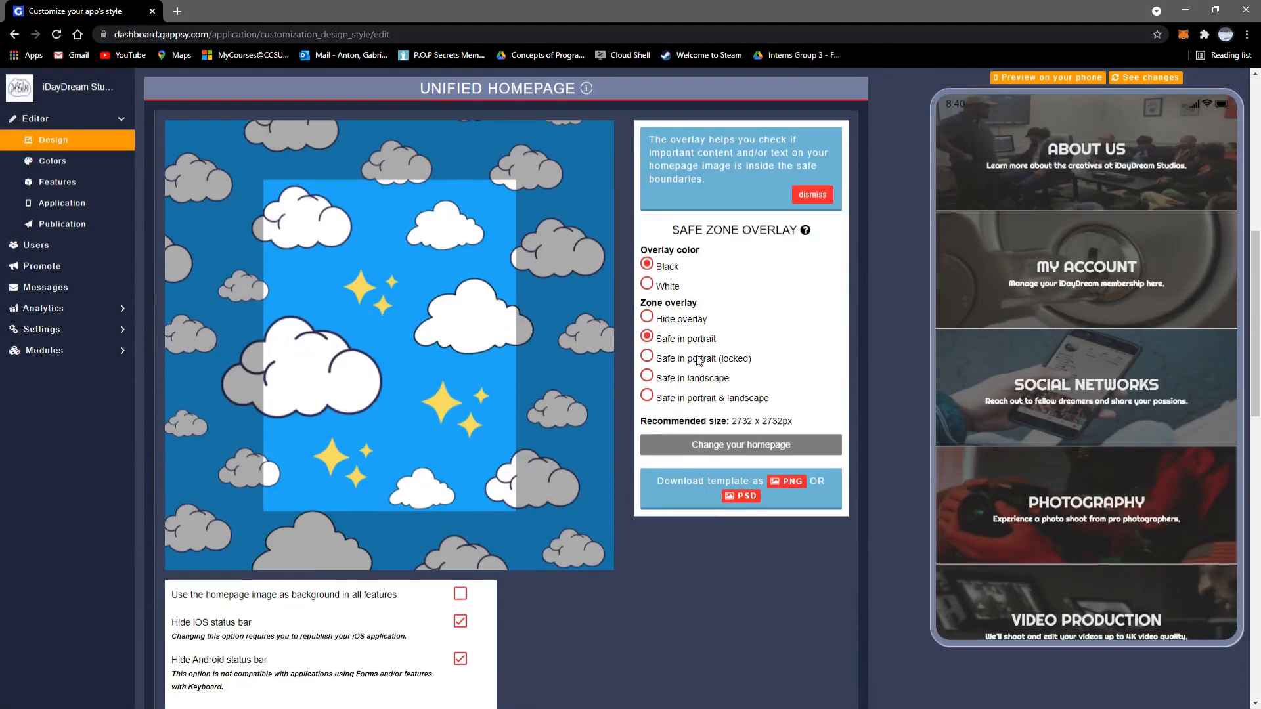
pyautogui.click(648, 317)
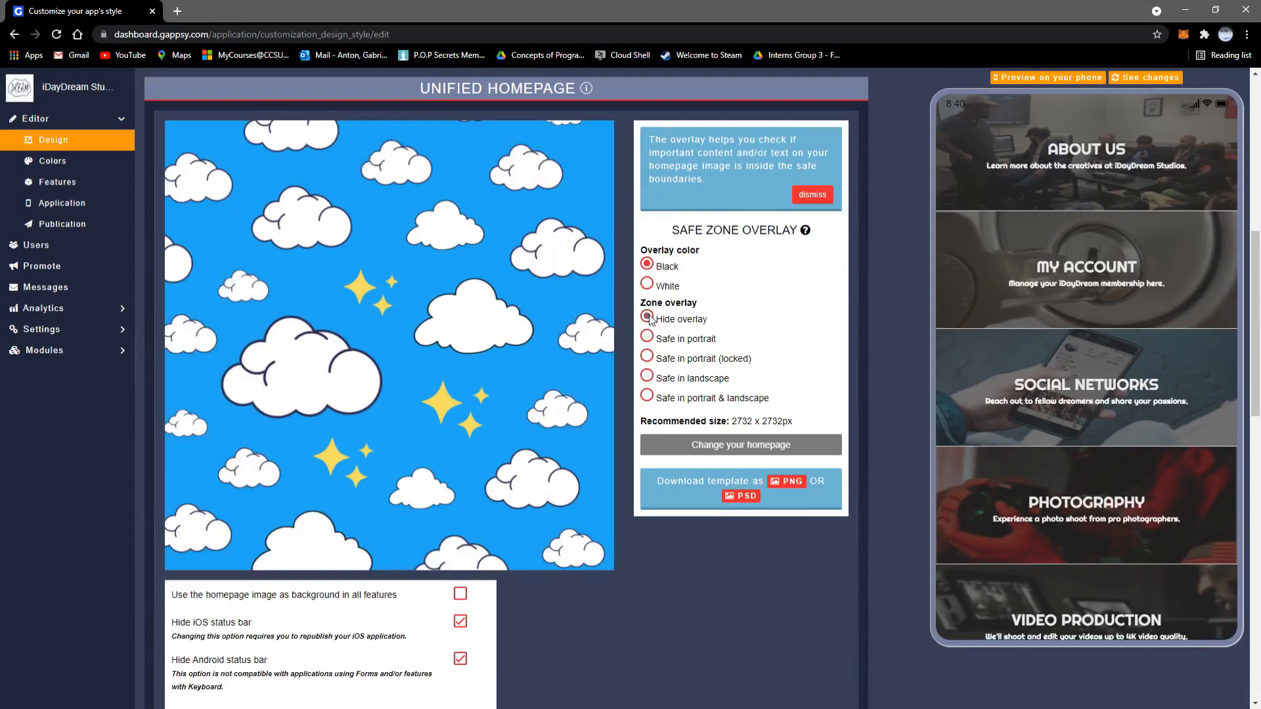
pyautogui.click(647, 337)
pyautogui.click(647, 359)
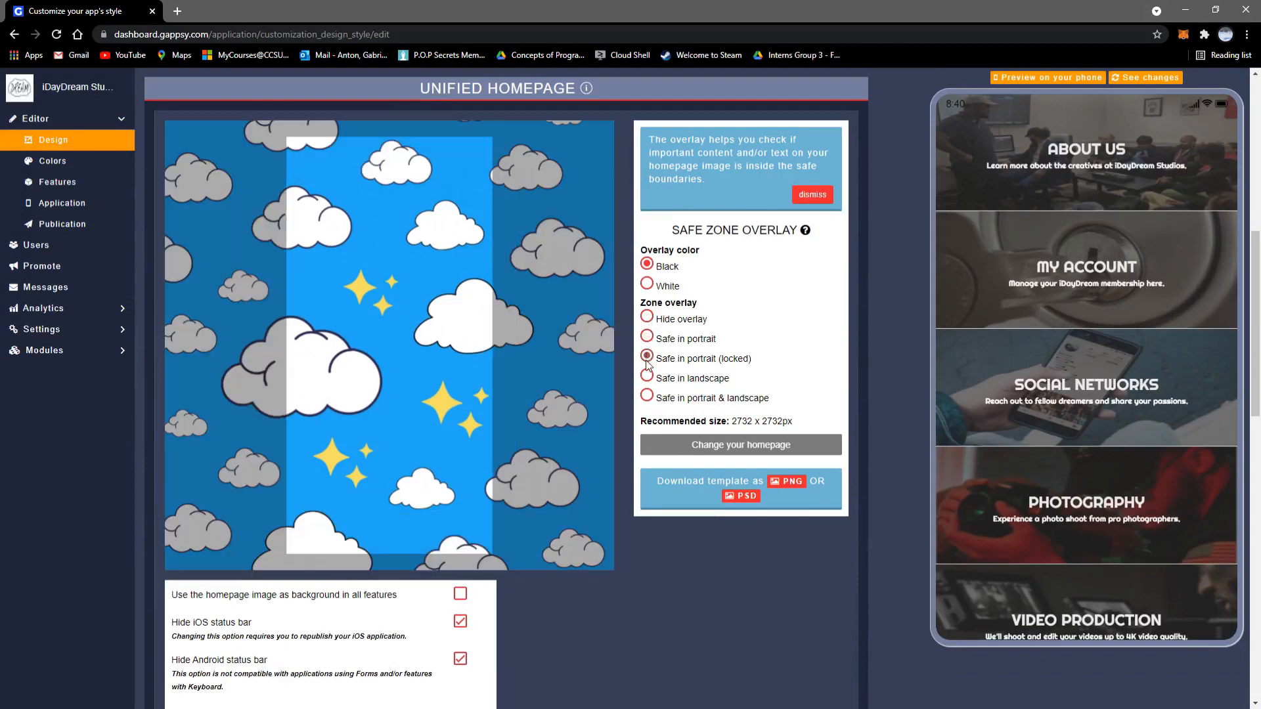
pyautogui.click(647, 377)
pyautogui.click(646, 396)
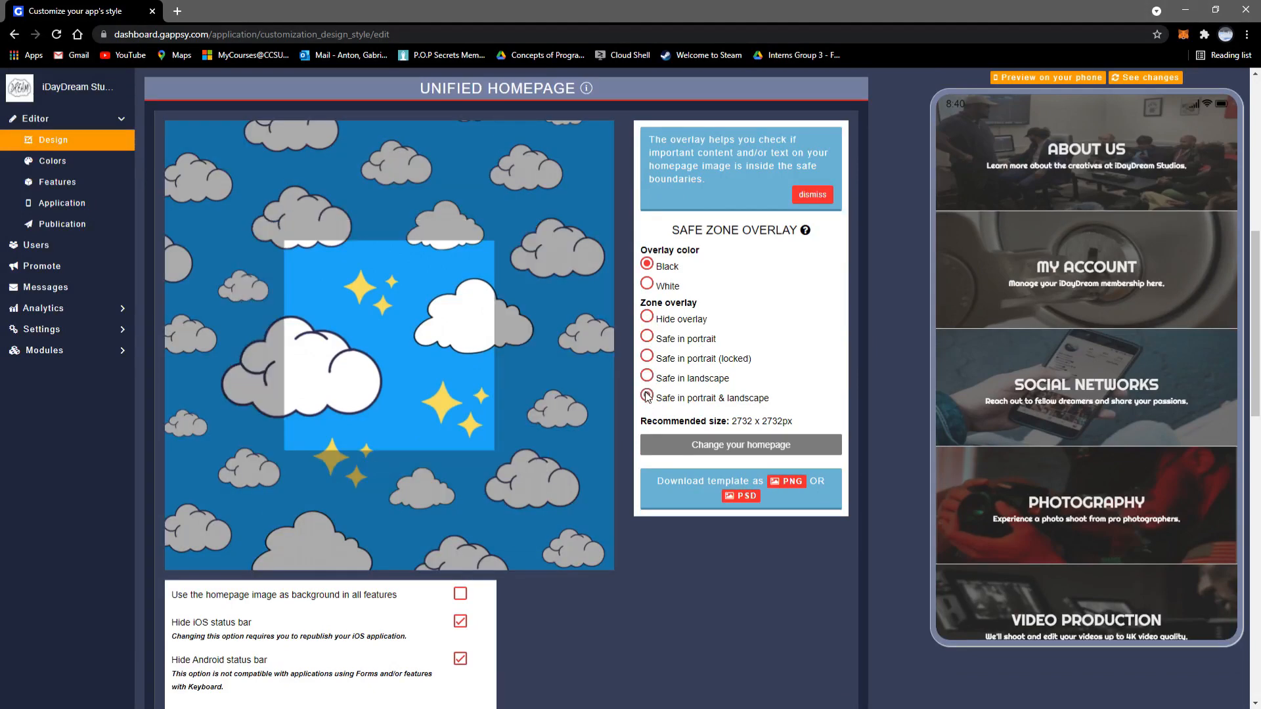
pyautogui.click(648, 338)
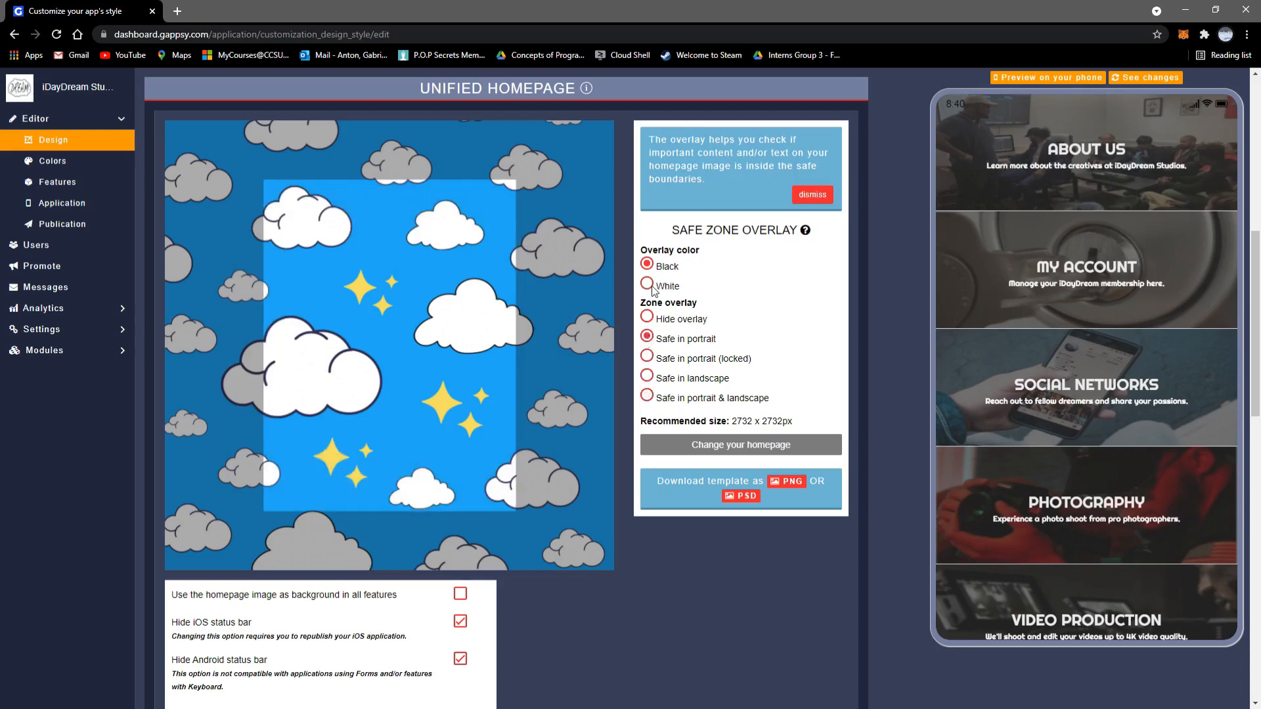
# Step: Switch the overlay colour to White and back to Black, then scroll down
pyautogui.click(648, 285)
pyautogui.click(647, 265)
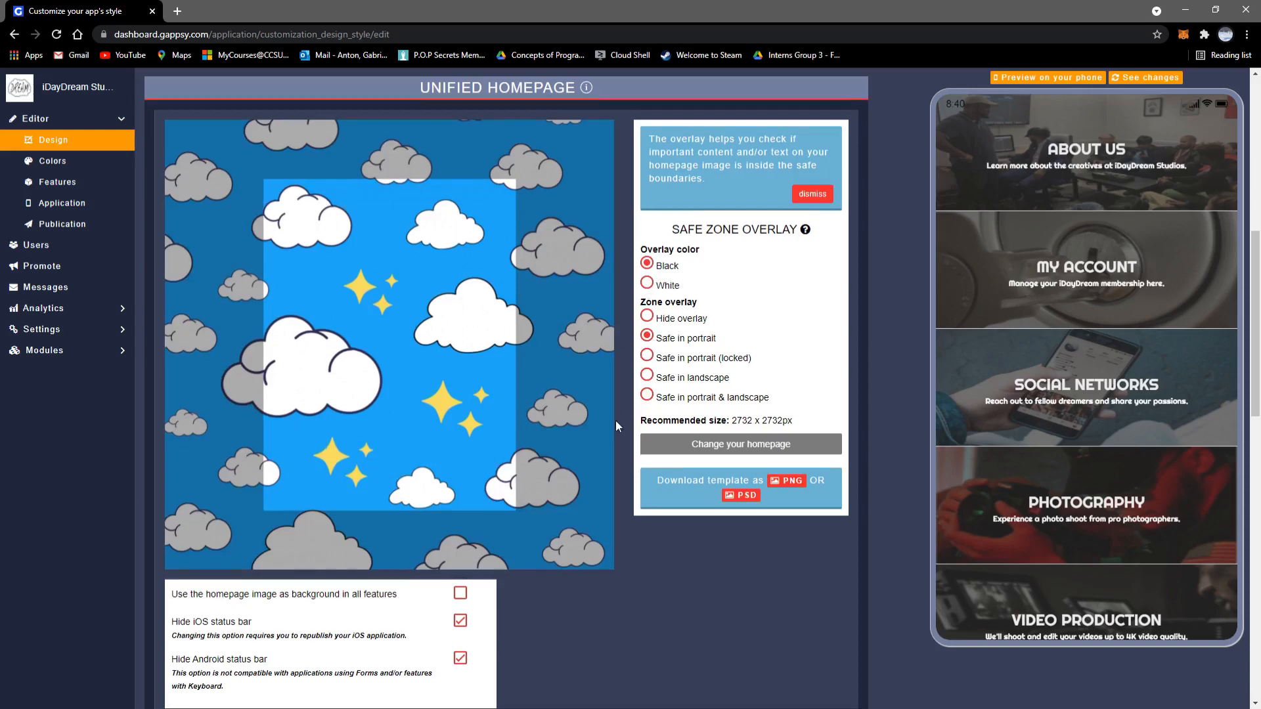
pyautogui.scroll(-5, 616, 420)
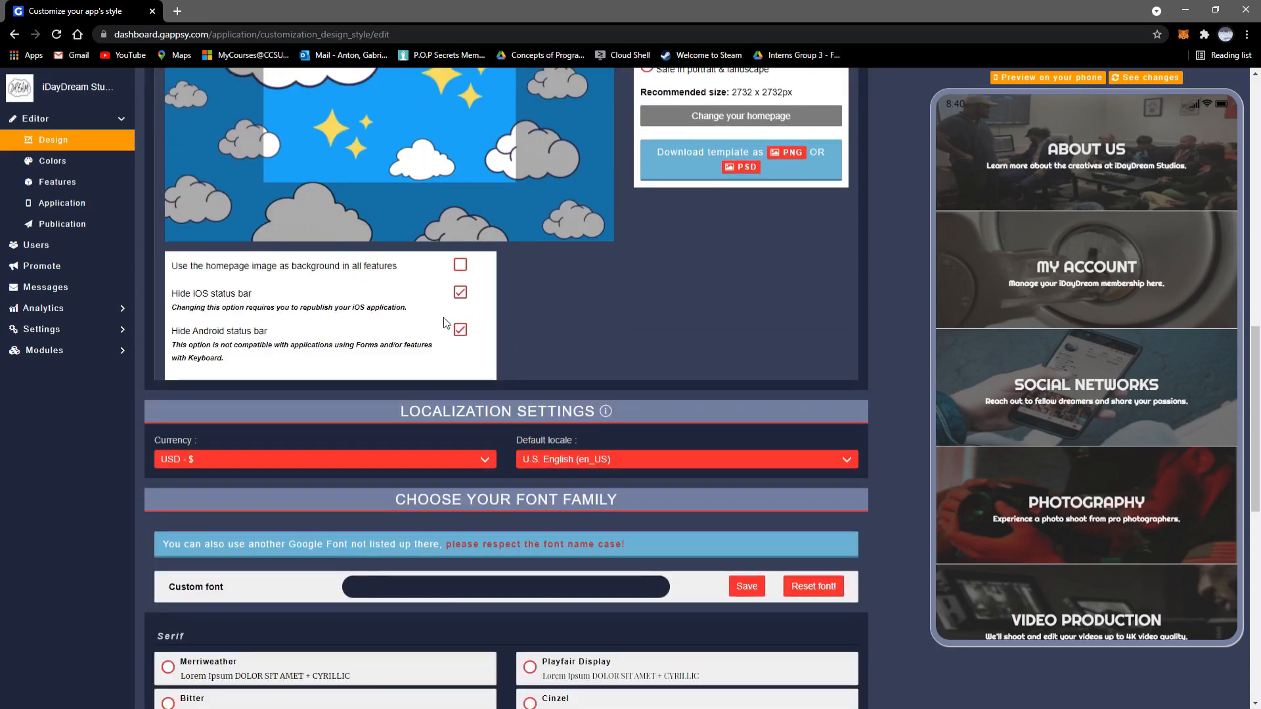
pyautogui.scroll(-3, 609, 333)
pyautogui.scroll(-2, 328, 407)
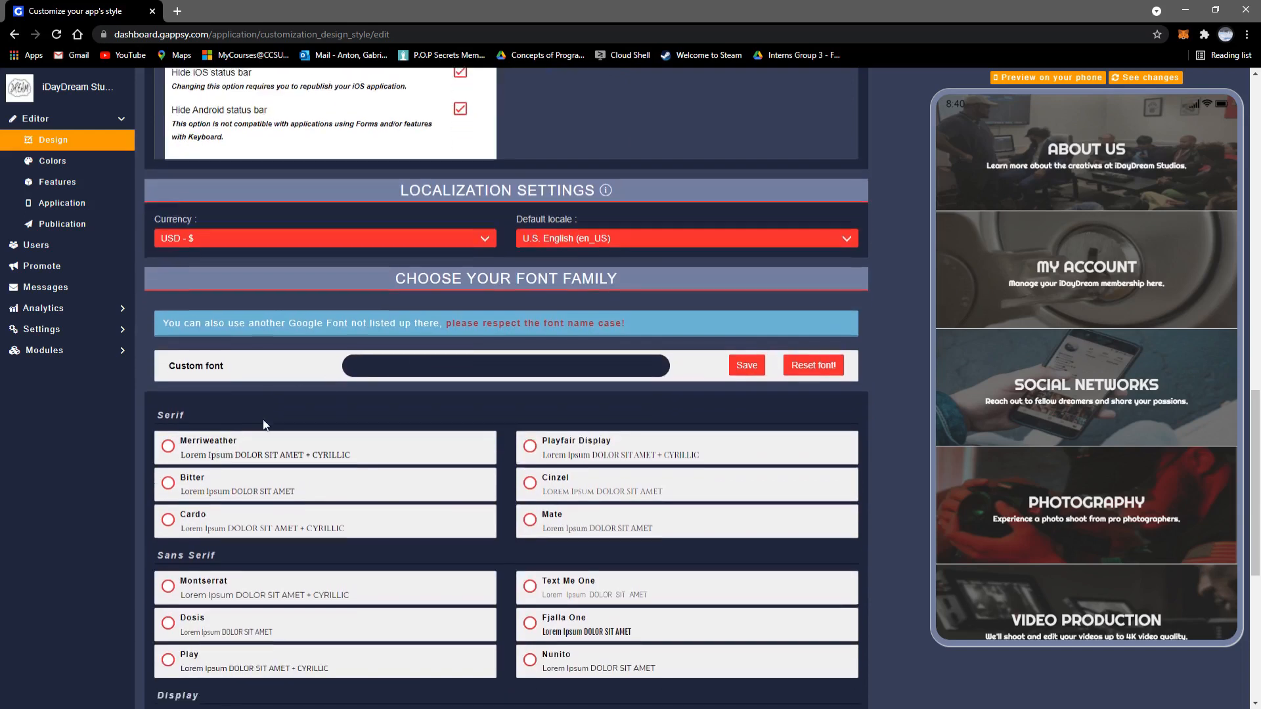
# Step: Switch to the Colors step of the editor
pyautogui.click(445, 117)
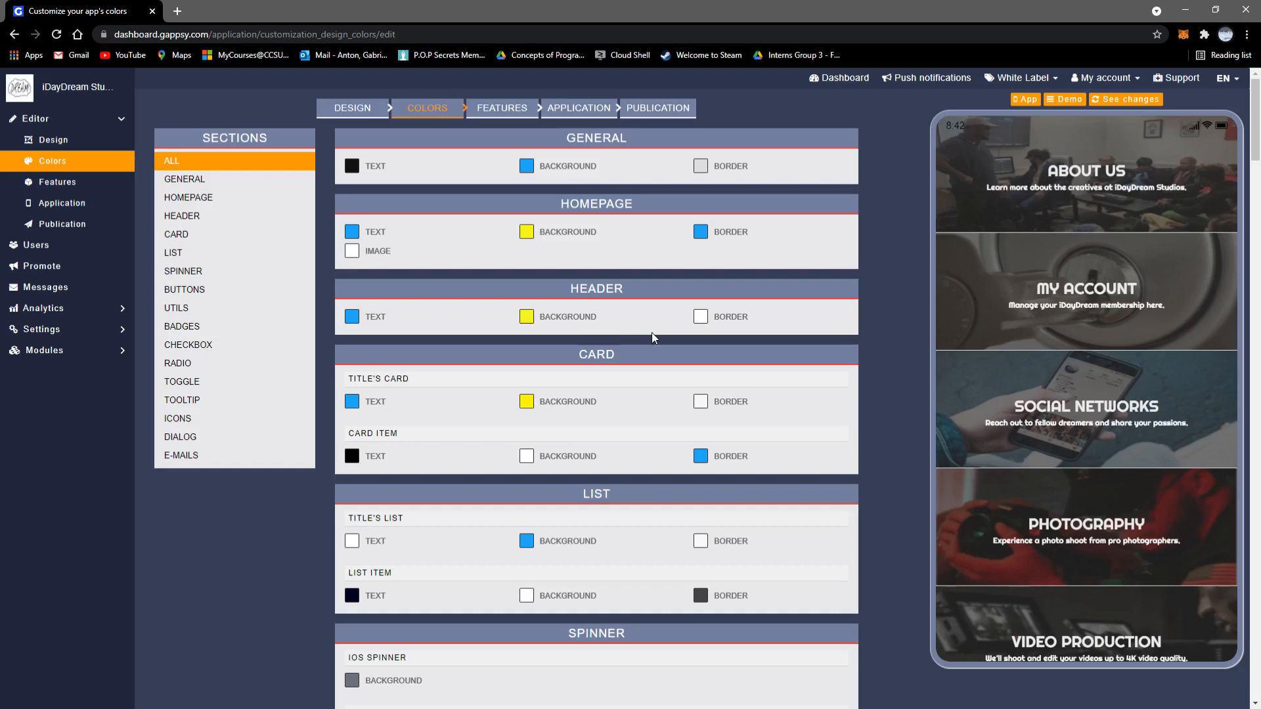
# Step: Scroll through the General to Spinner colour sections, then go to the Features step
pyautogui.scroll(-1, 652, 337)
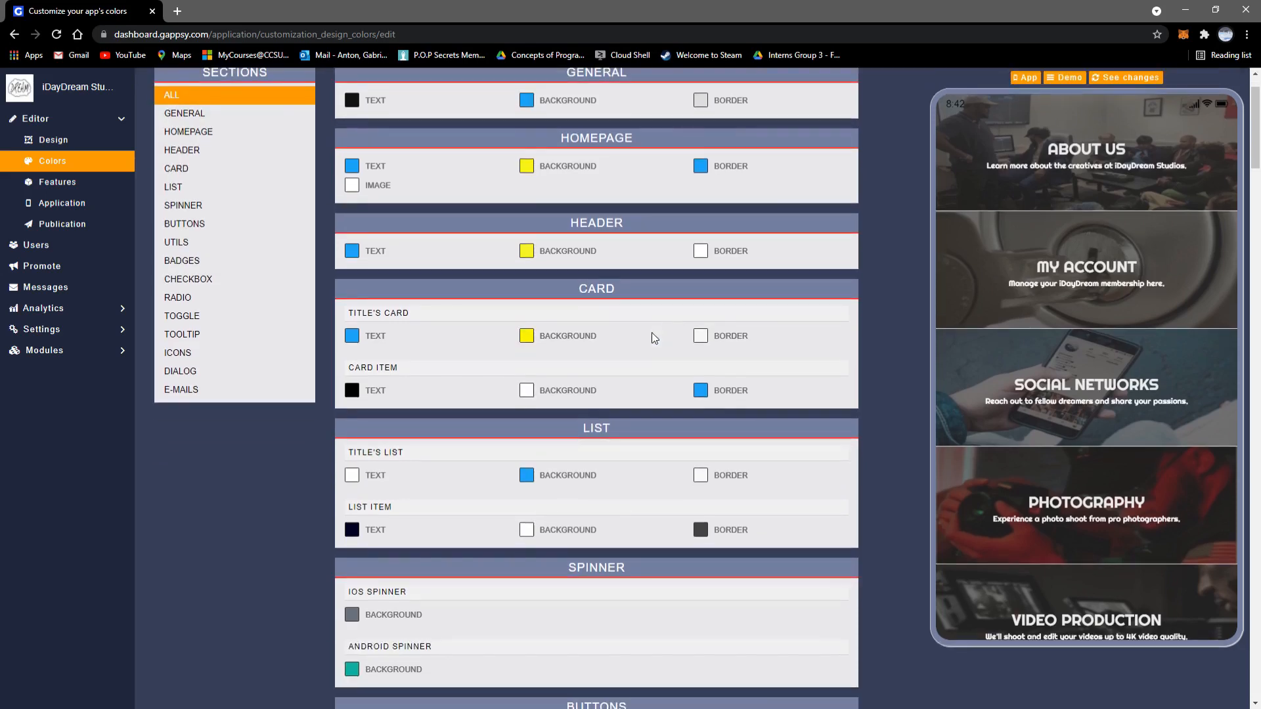
pyautogui.scroll(-2, 652, 334)
pyautogui.scroll(-10, 652, 337)
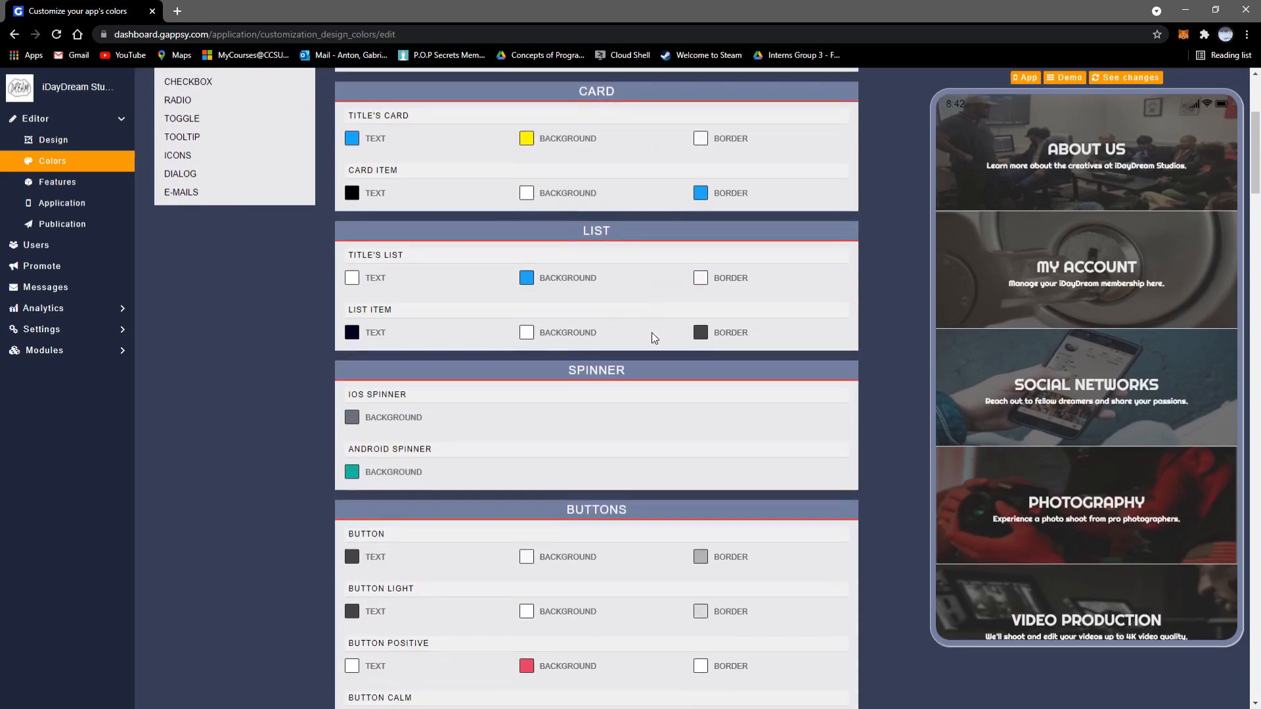
pyautogui.scroll(-17, 651, 337)
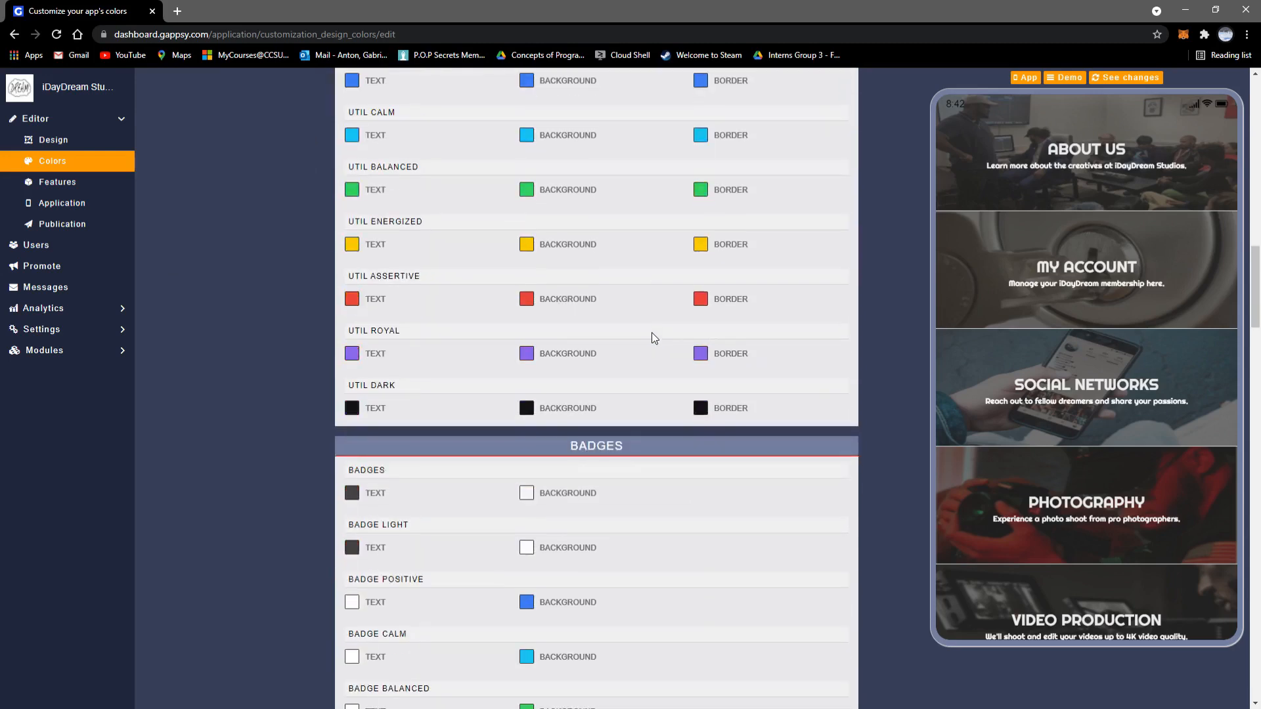
pyautogui.scroll(20, 651, 336)
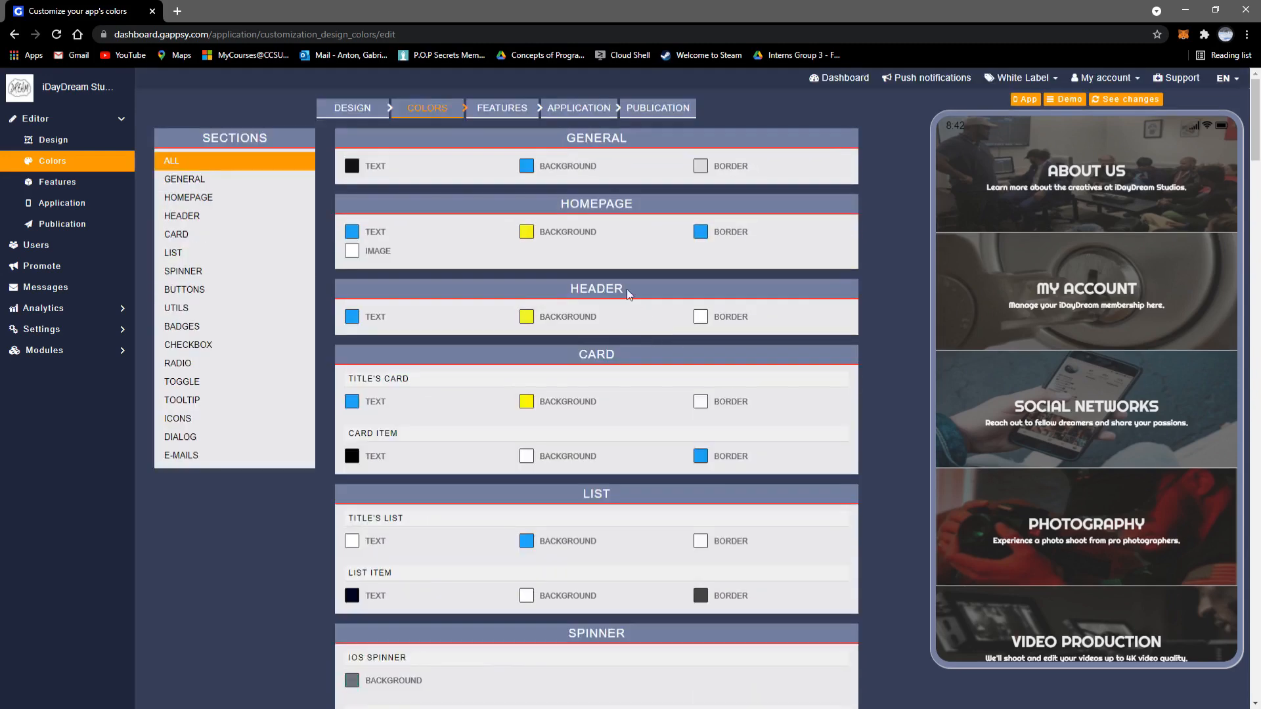
pyautogui.click(499, 111)
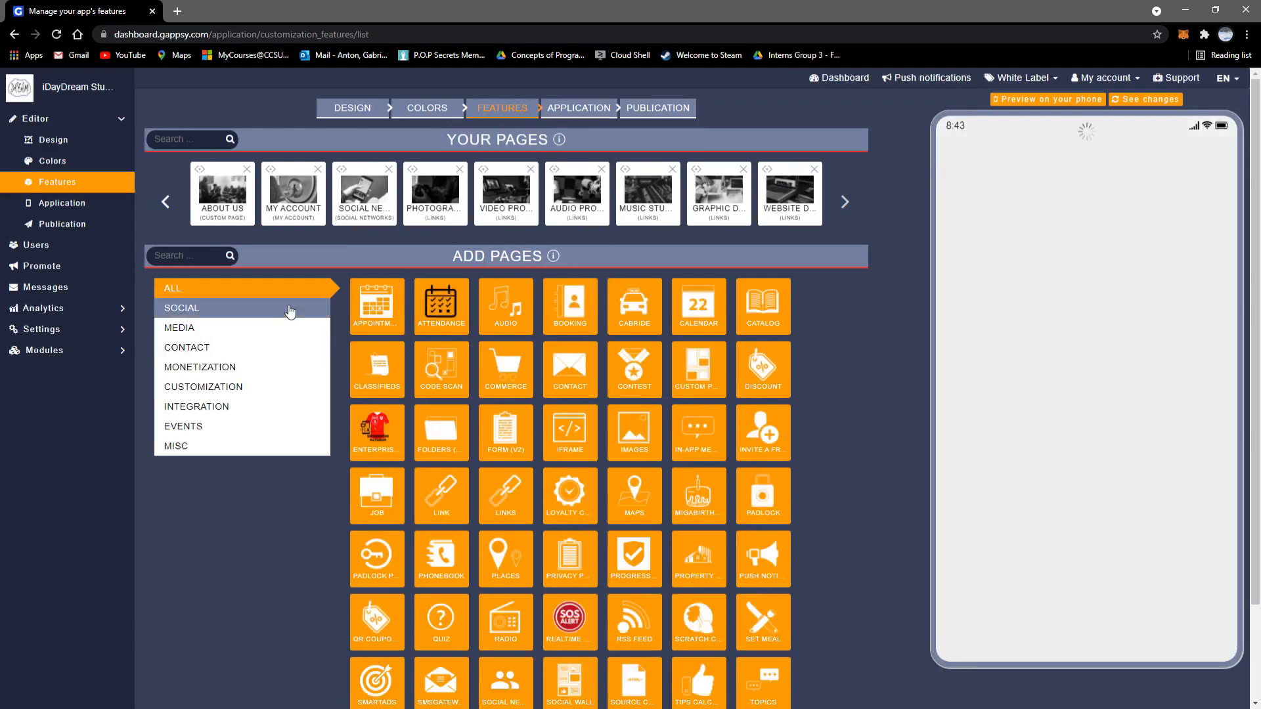
# Step: Filter to Social, add a Social Wall page, test its profile and post form, then delete it
pyautogui.click(289, 309)
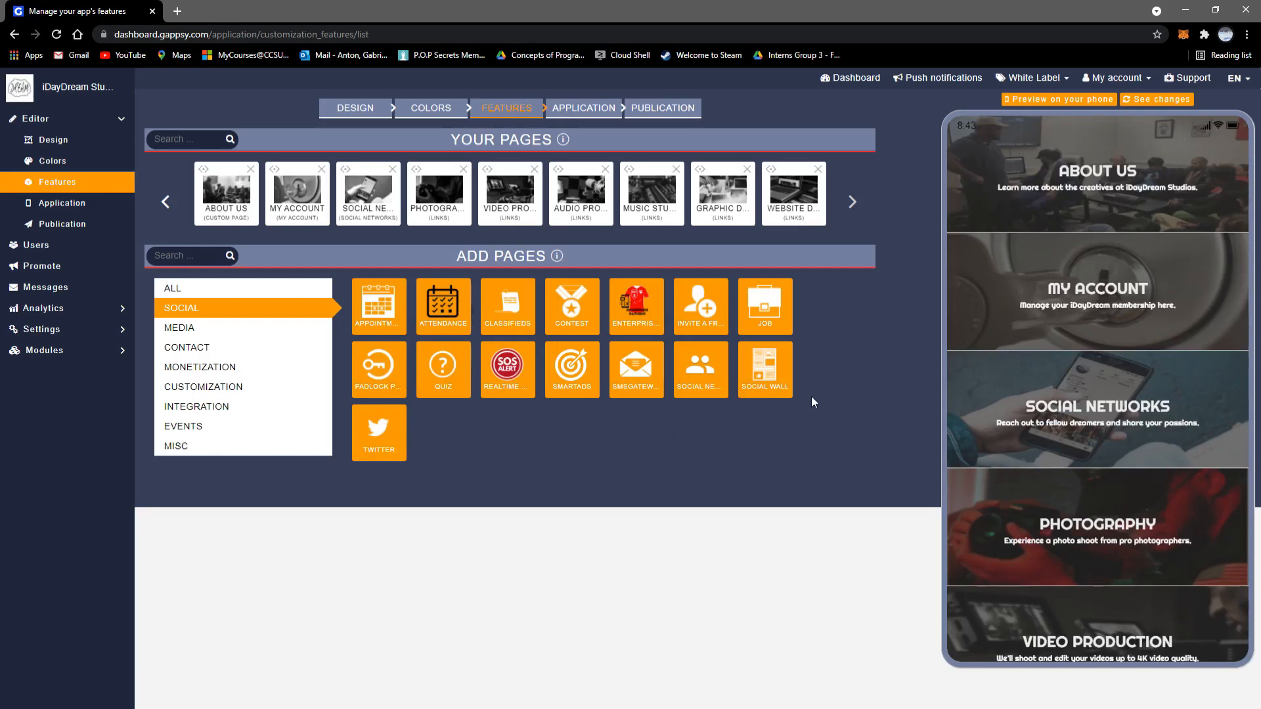
pyautogui.click(755, 373)
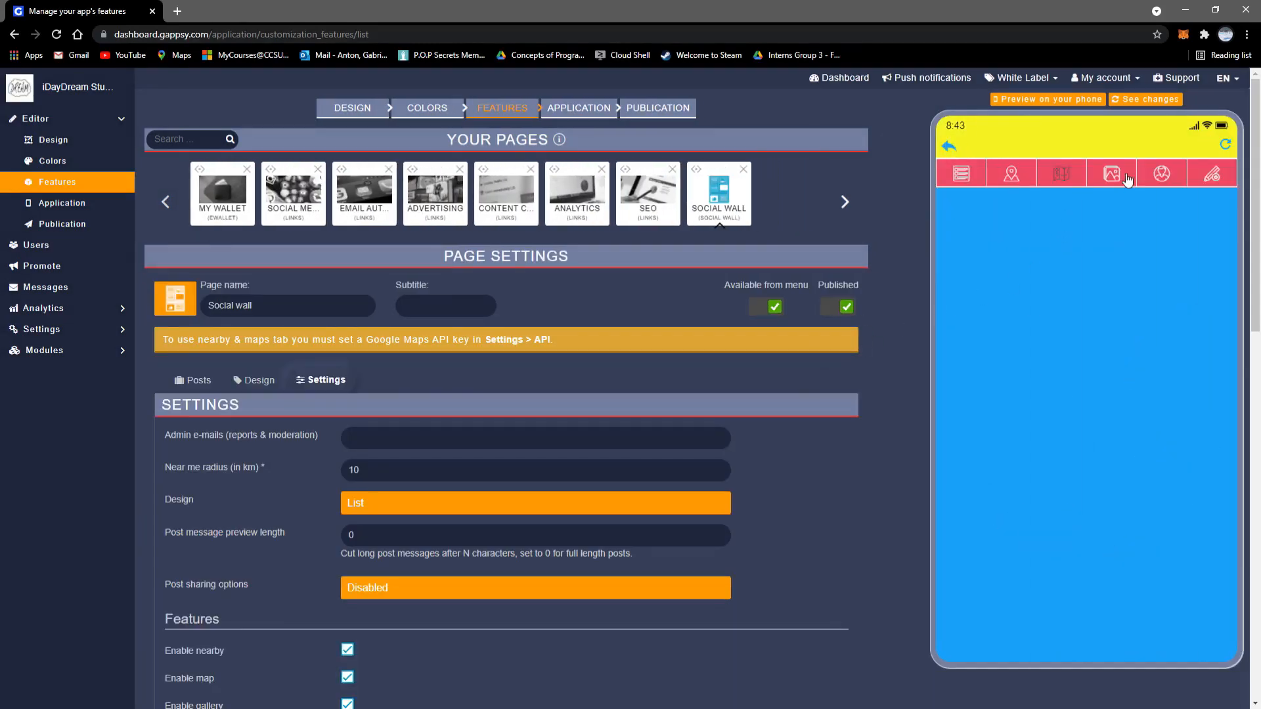
pyautogui.click(1161, 176)
pyautogui.click(1212, 176)
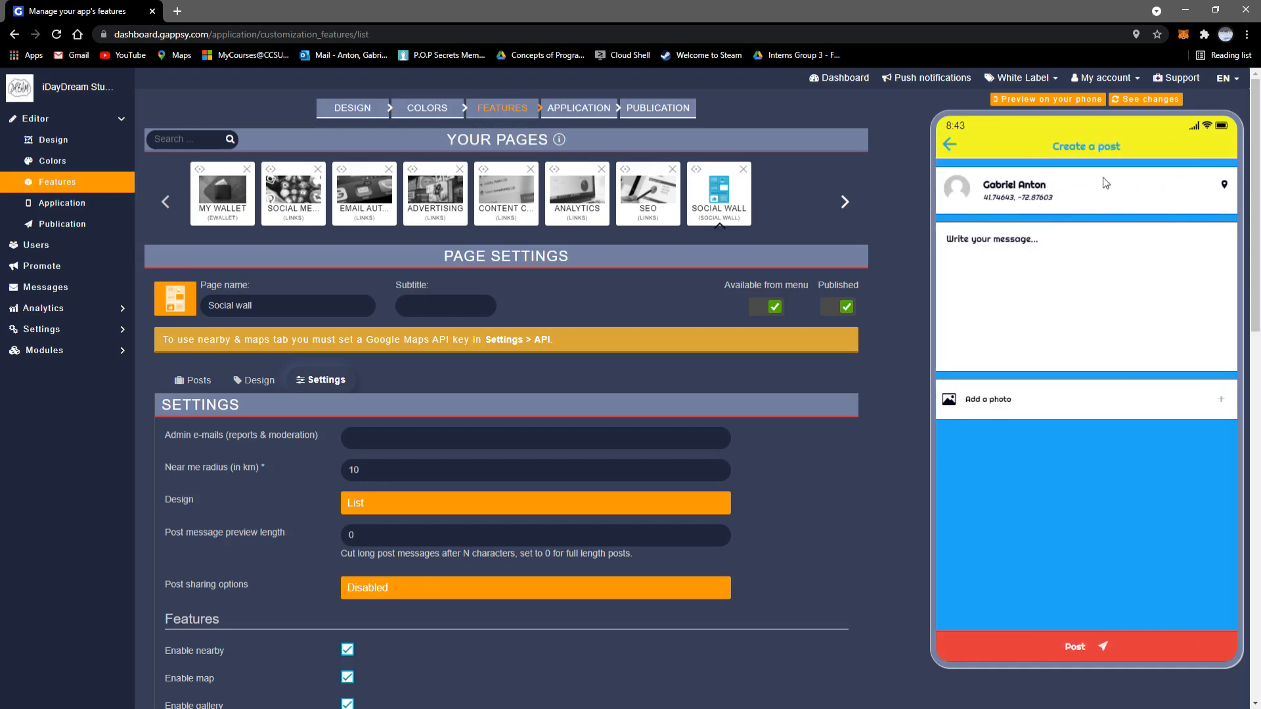
pyautogui.click(950, 145)
pyautogui.click(743, 169)
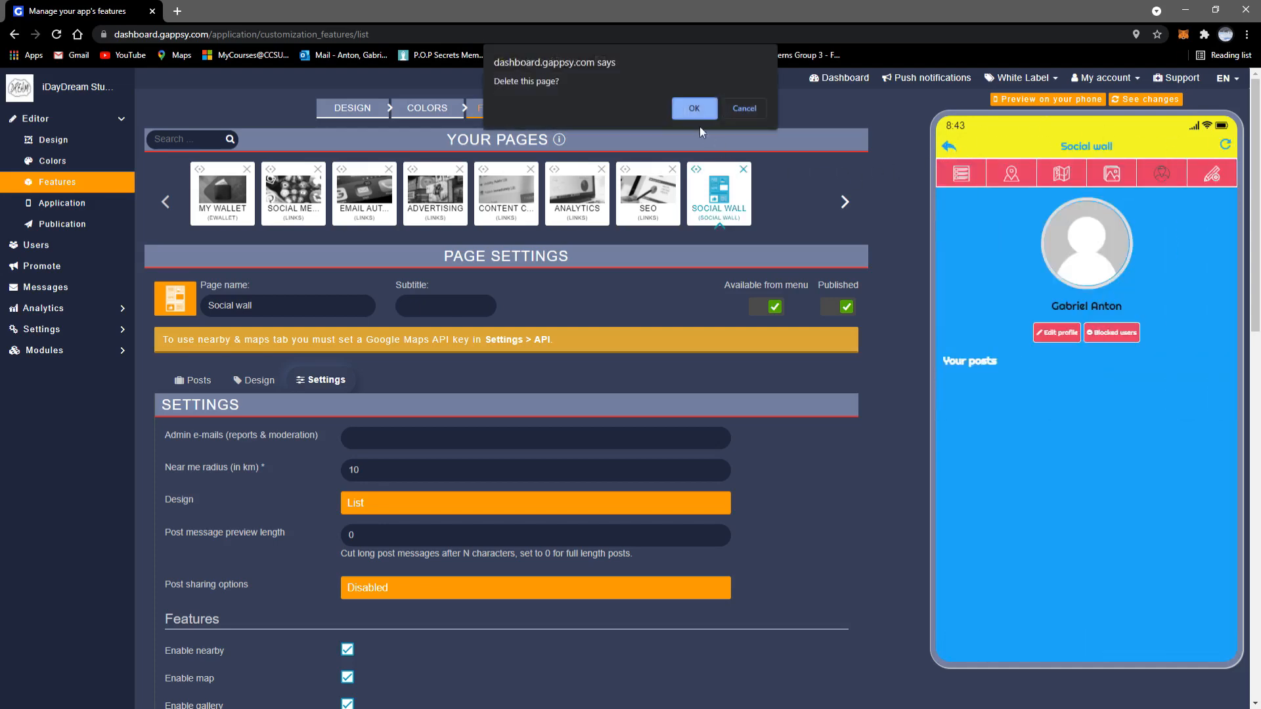
pyautogui.click(693, 109)
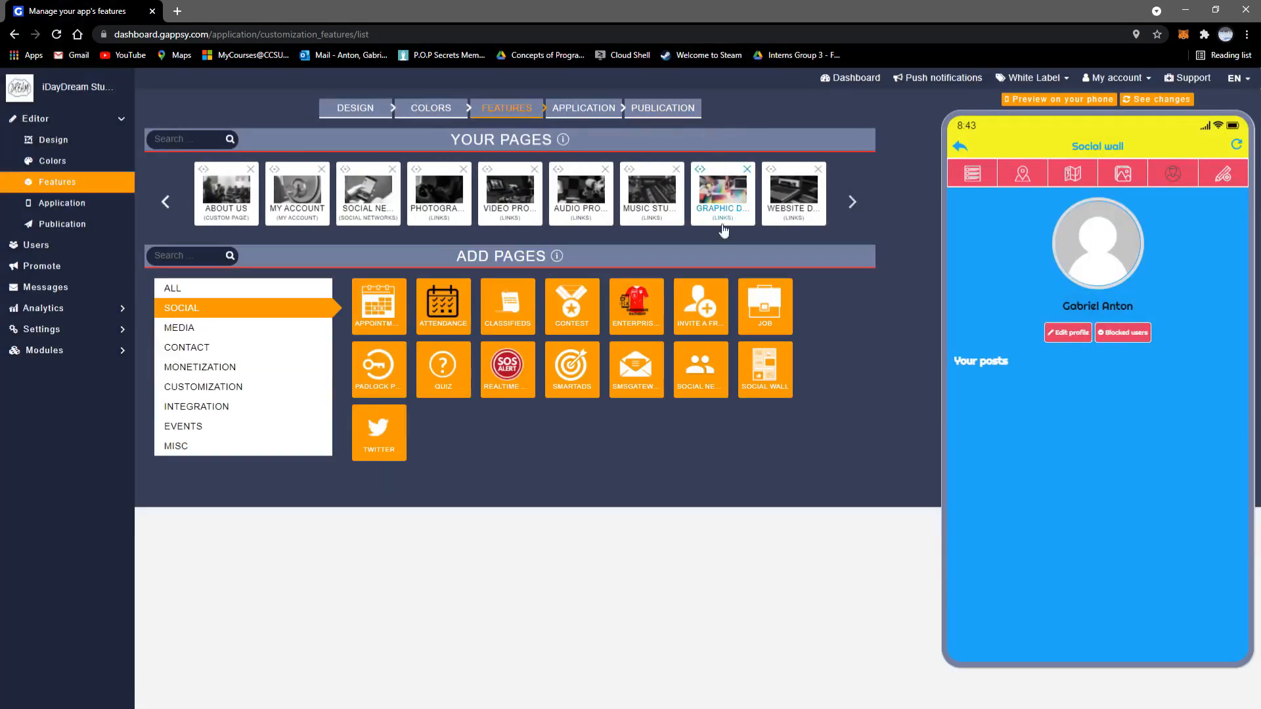
# Step: Return the preview to the home screen and page the Your Pages carousel forward and back
pyautogui.click(958, 148)
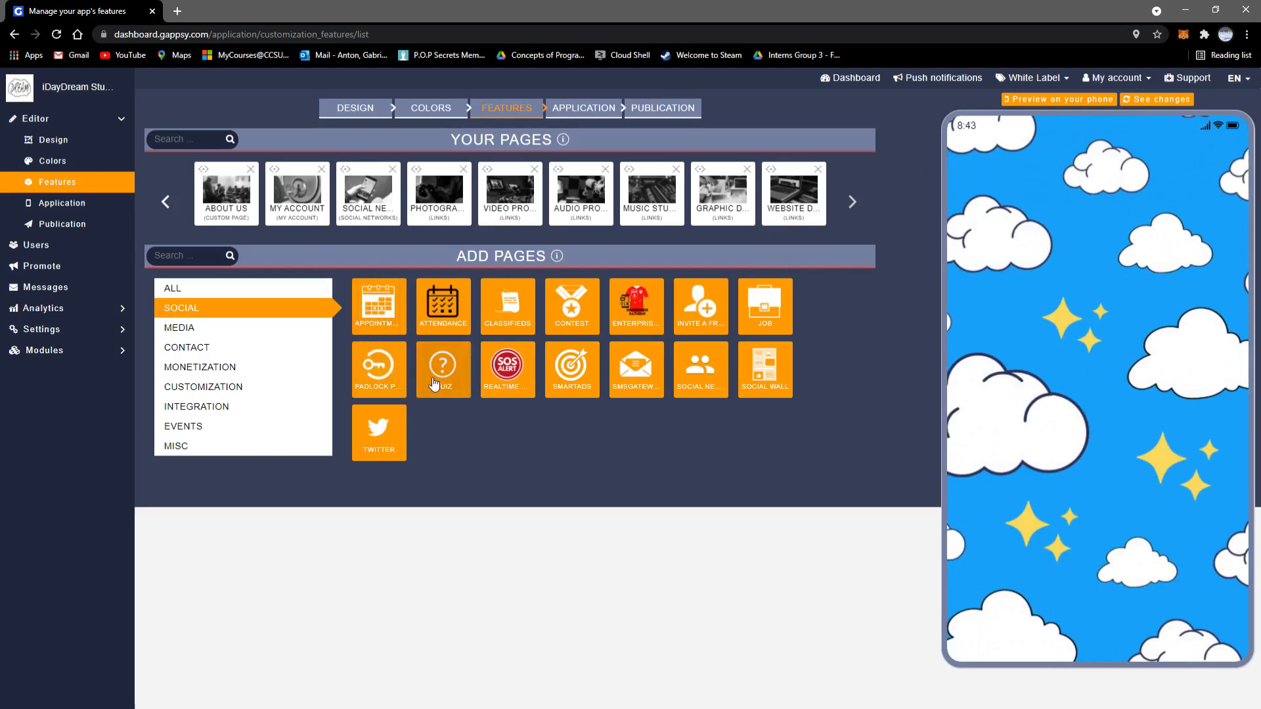
pyautogui.click(853, 202)
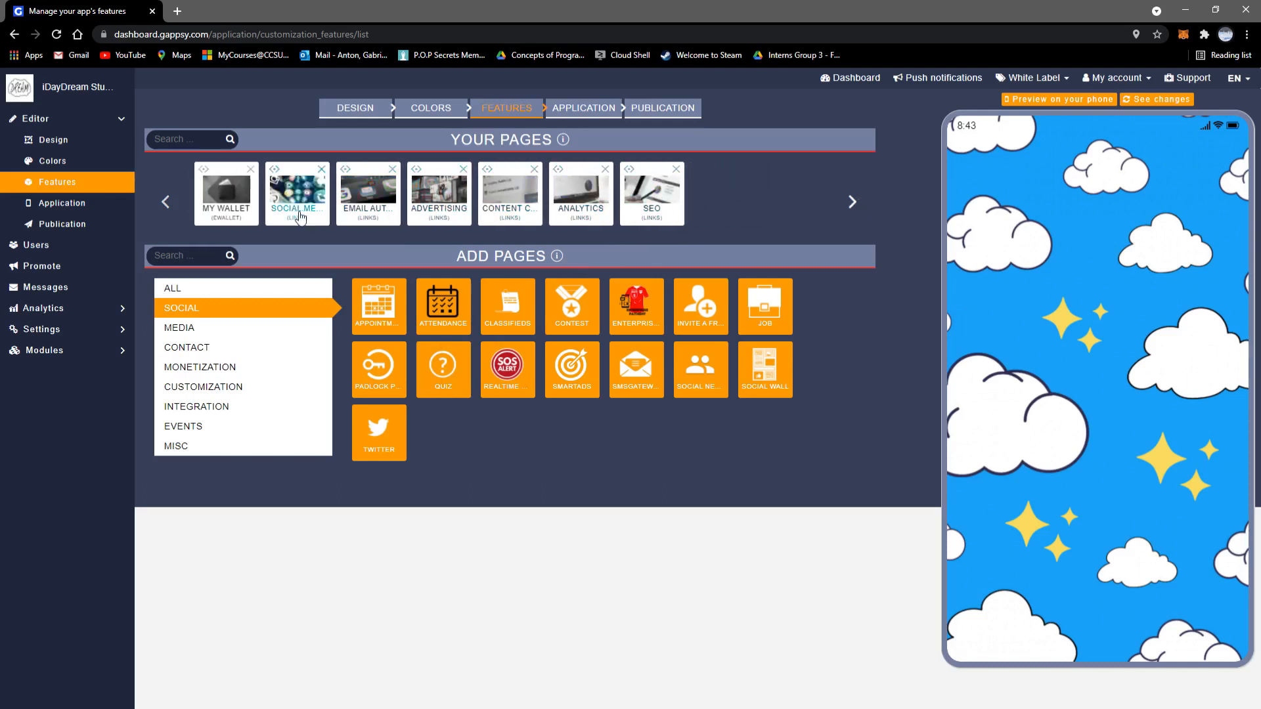
pyautogui.click(168, 203)
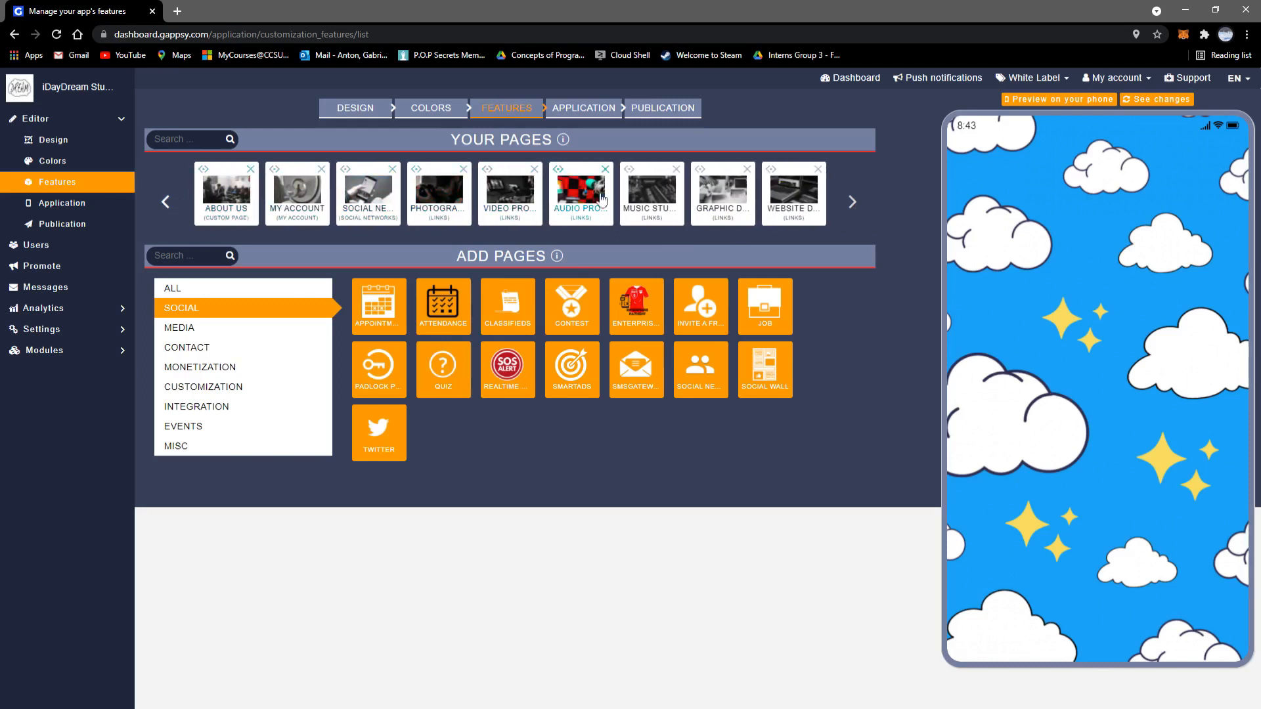
# Step: Browse the Media, Contact, Monetization and Customization page types, then open the Source Code section
pyautogui.click(249, 328)
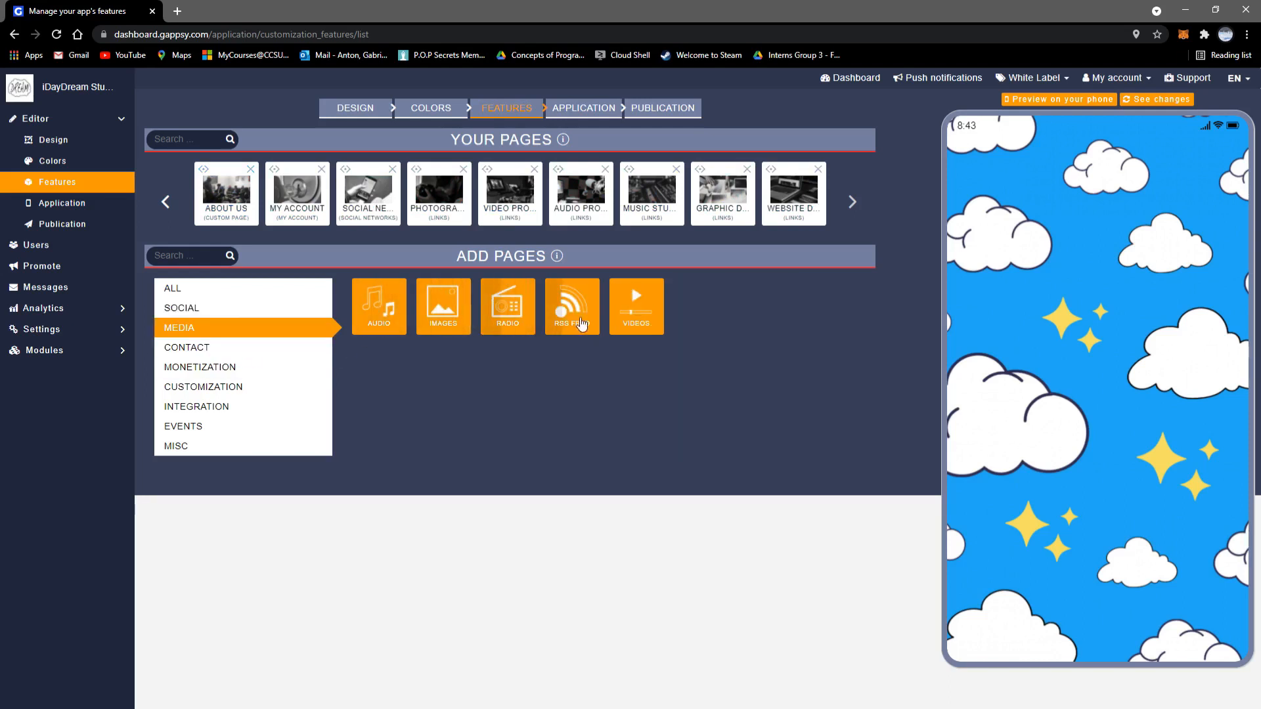
pyautogui.click(253, 349)
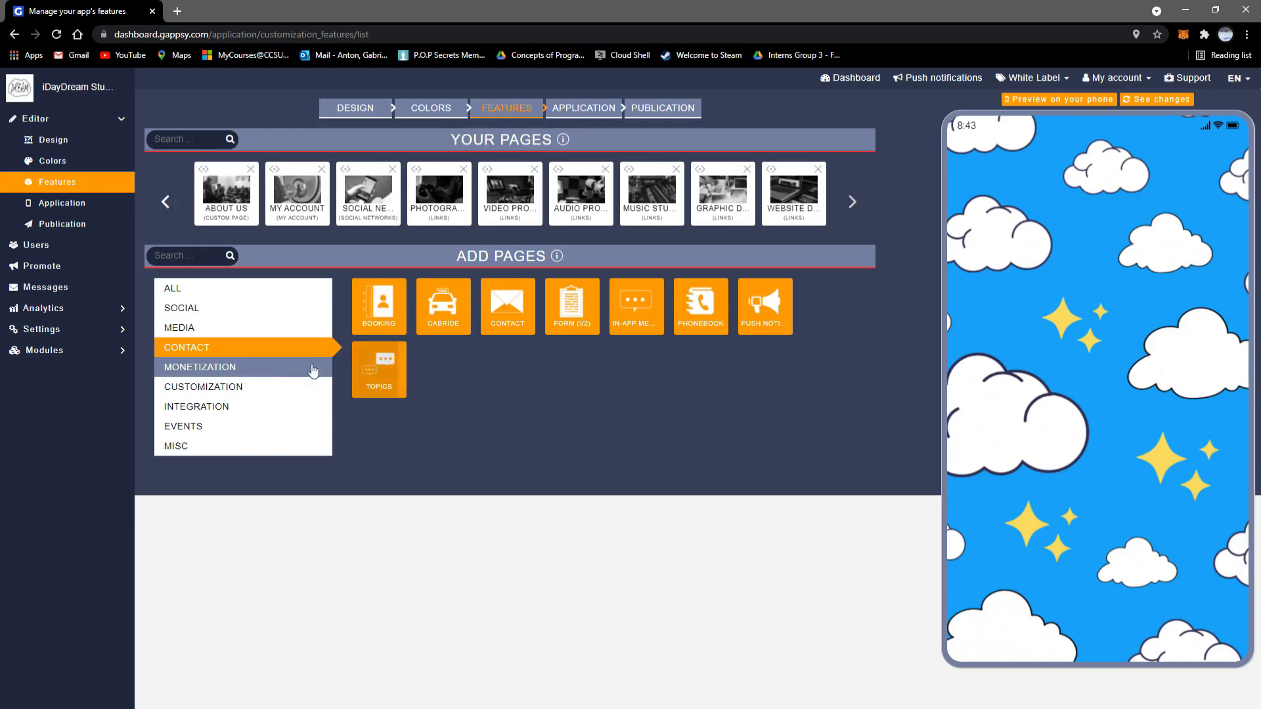
pyautogui.click(269, 368)
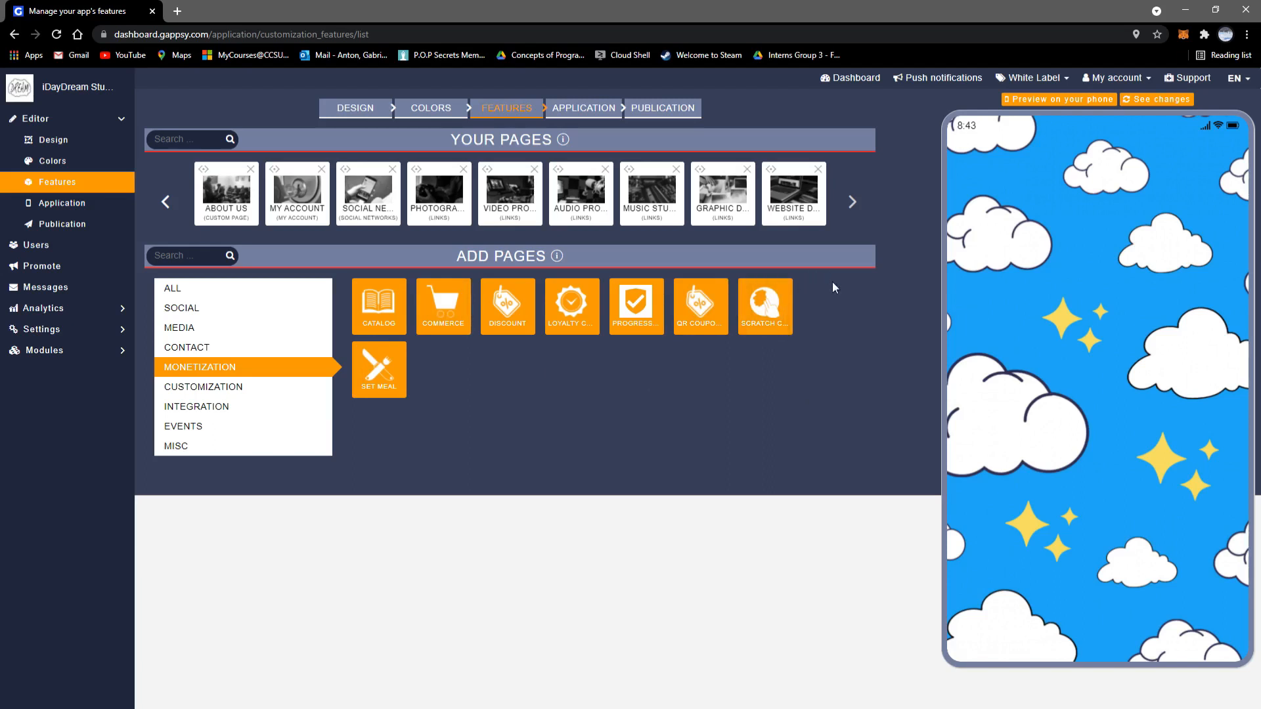
pyautogui.click(256, 399)
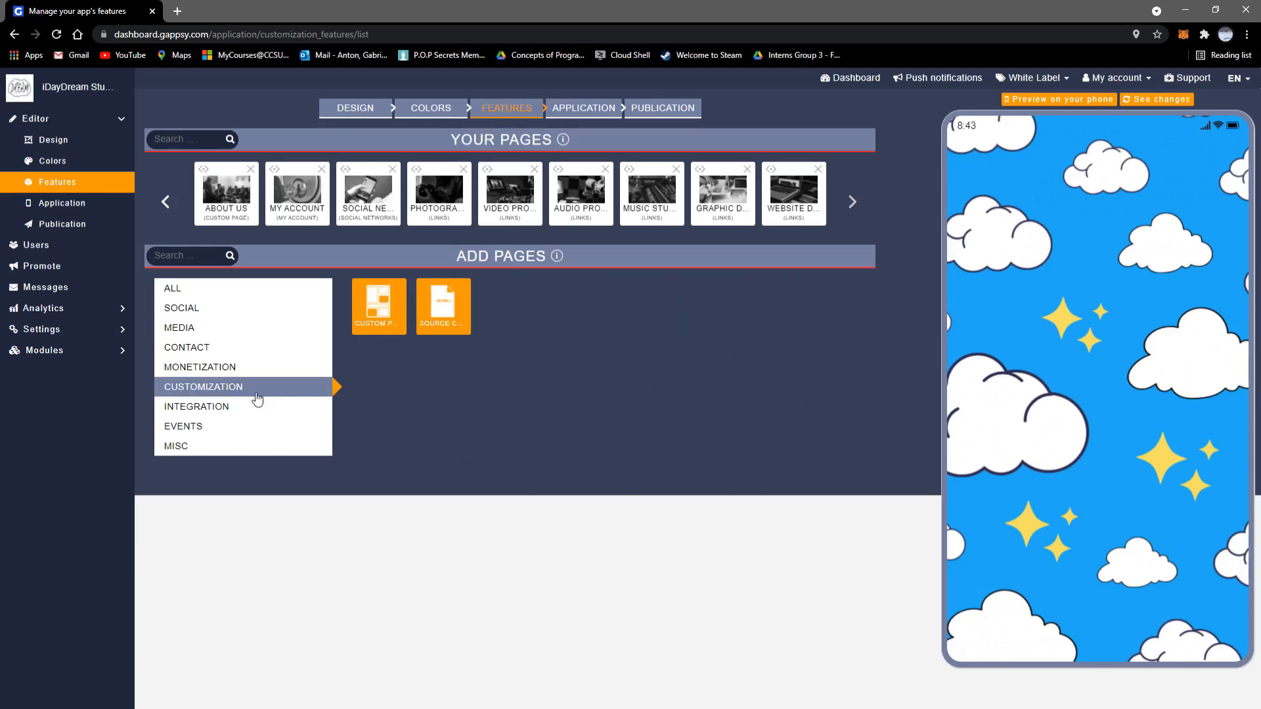
pyautogui.click(444, 306)
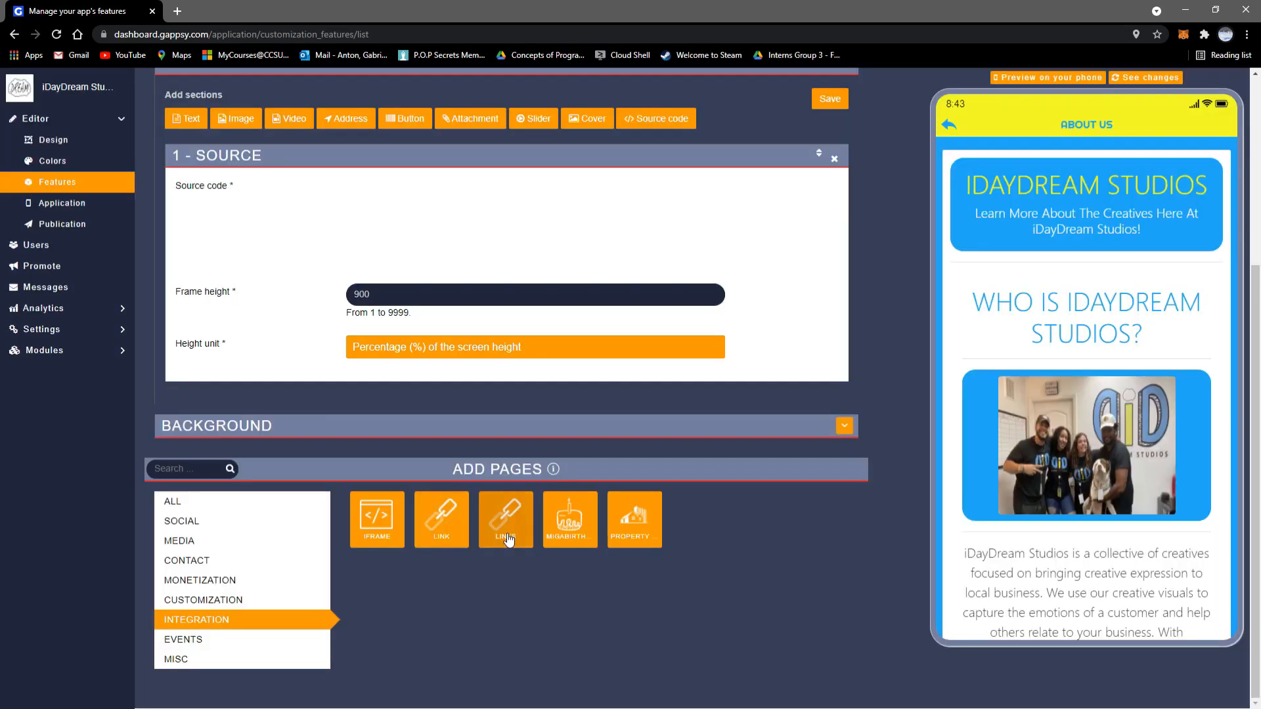
# Step: Look at the Events and Misc page types, advance the Your Pages carousel, then go to Application settings
pyautogui.click(292, 639)
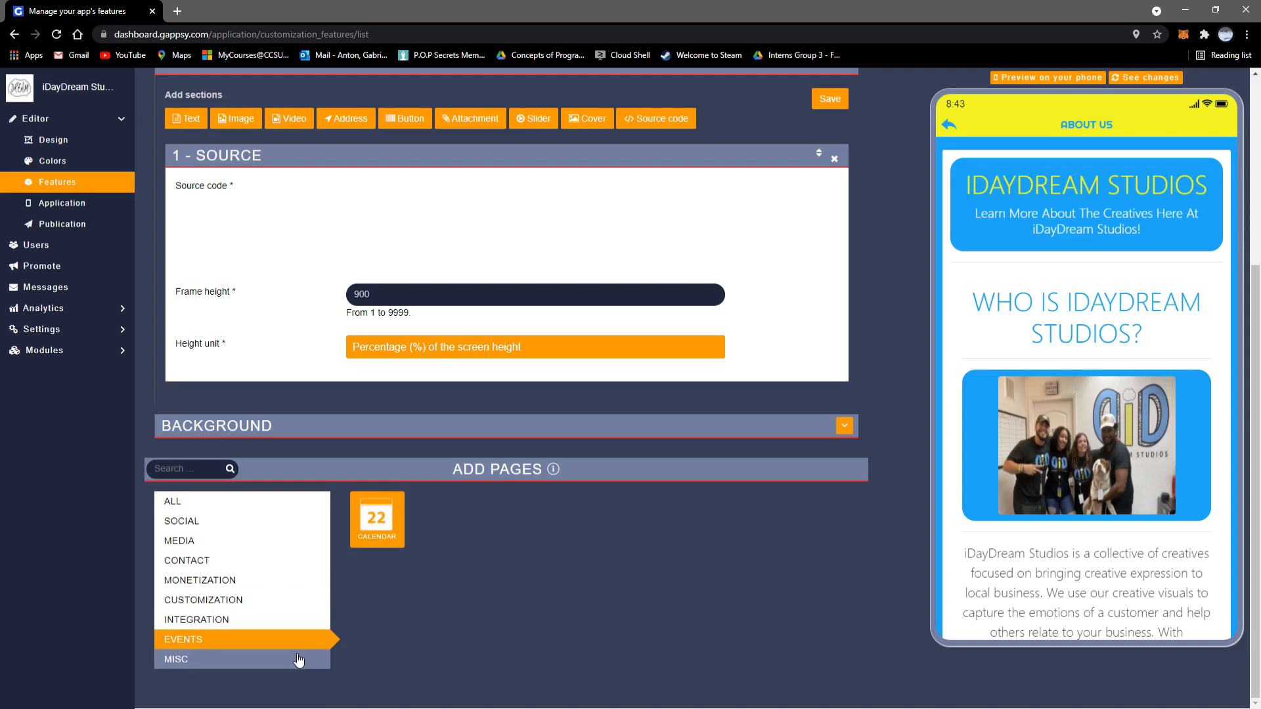
pyautogui.click(295, 659)
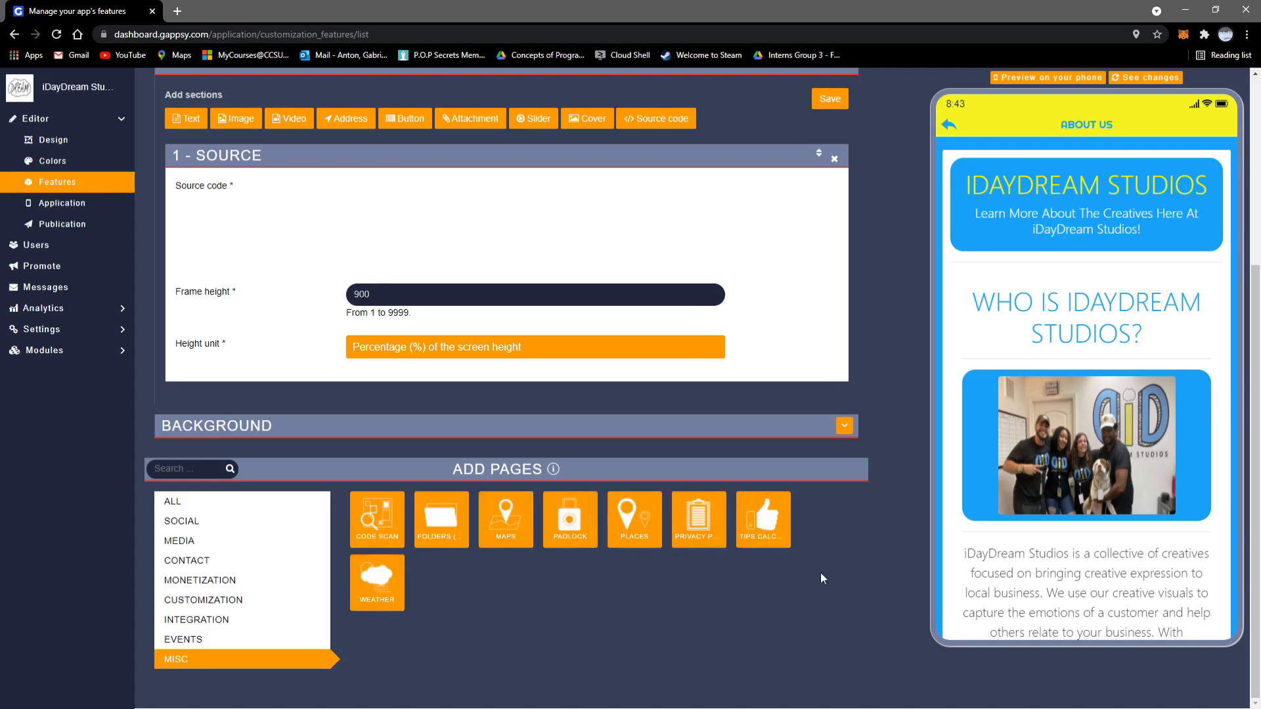
pyautogui.scroll(4, 874, 569)
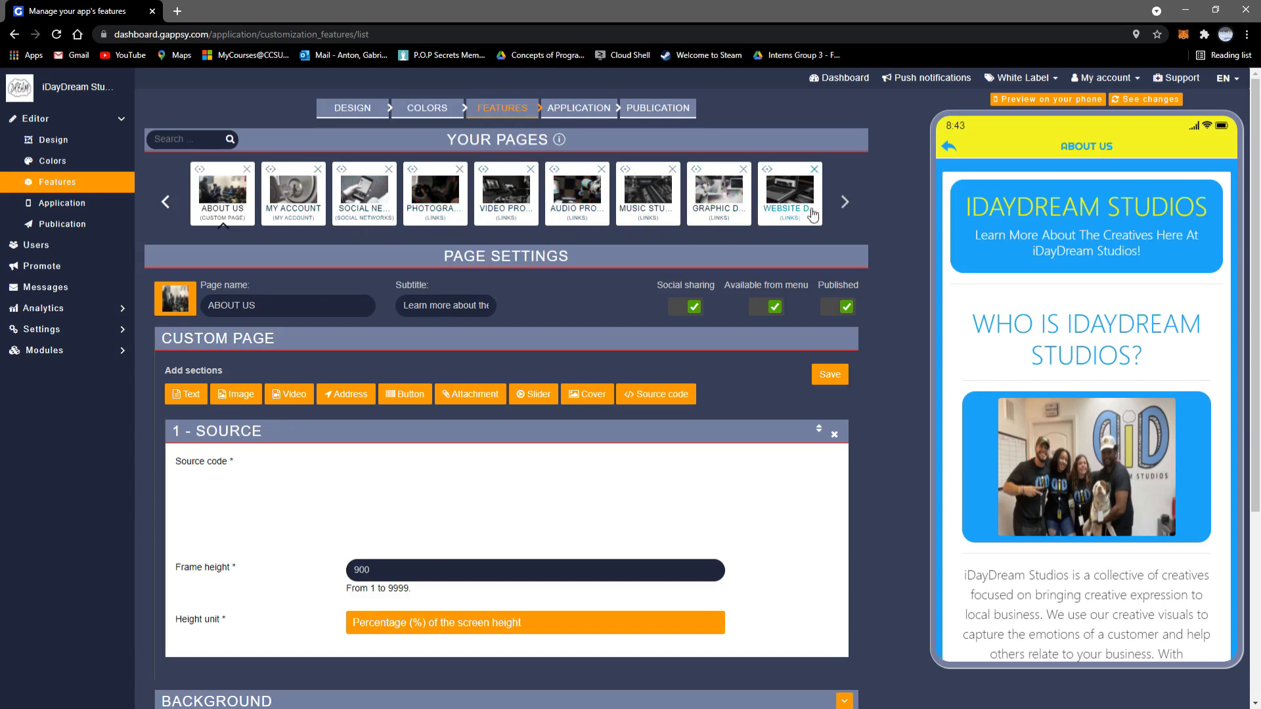
pyautogui.click(844, 202)
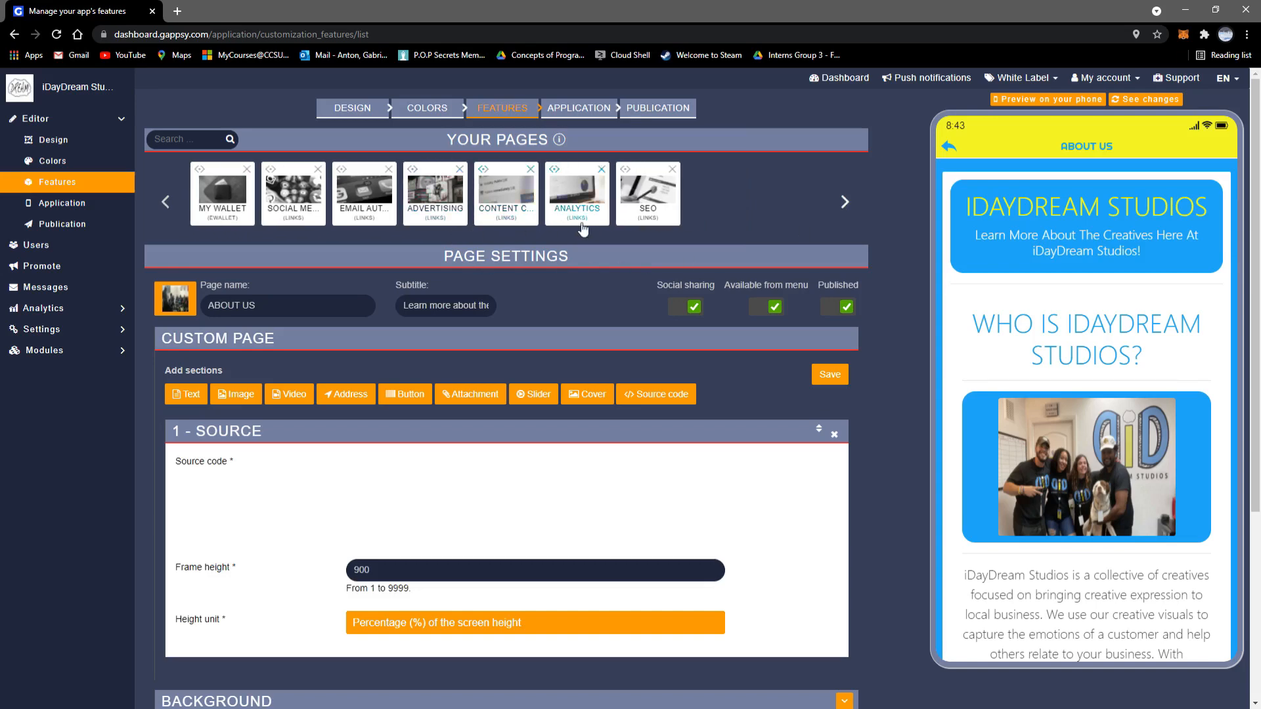
pyautogui.click(579, 110)
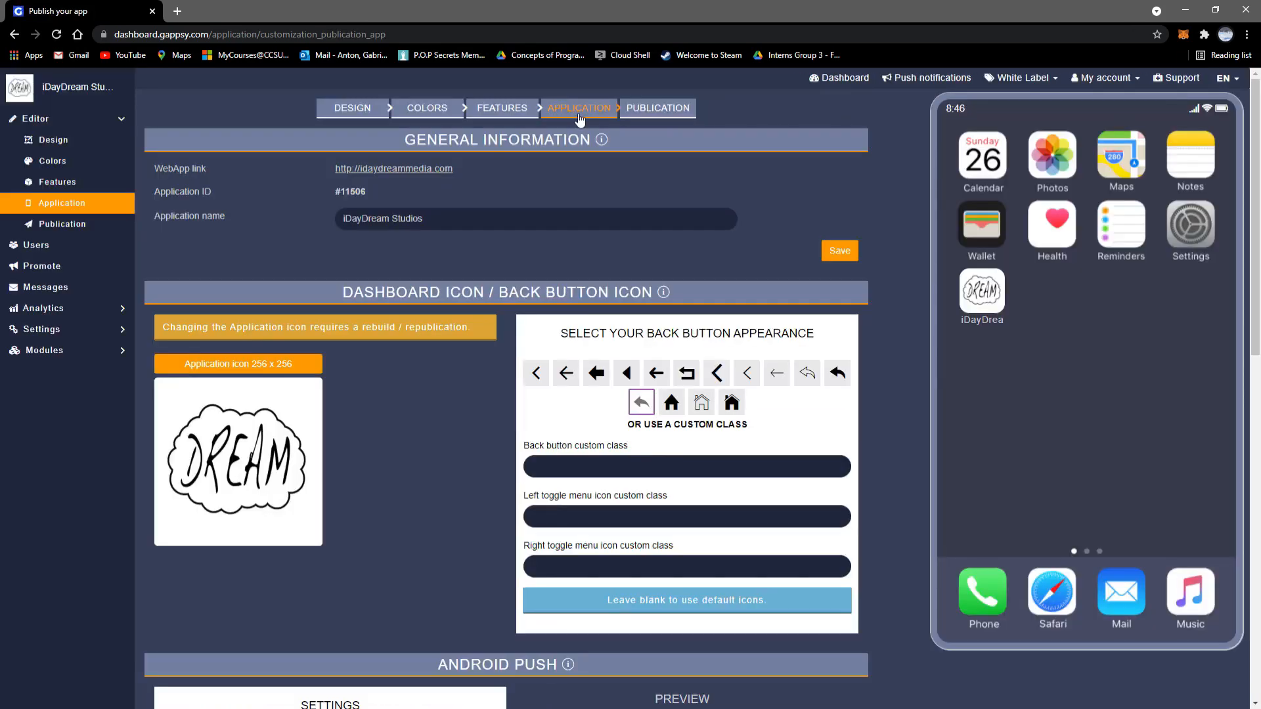
# Step: Try the home icon as the back button, then reselect the curved reply arrow
pyautogui.click(671, 404)
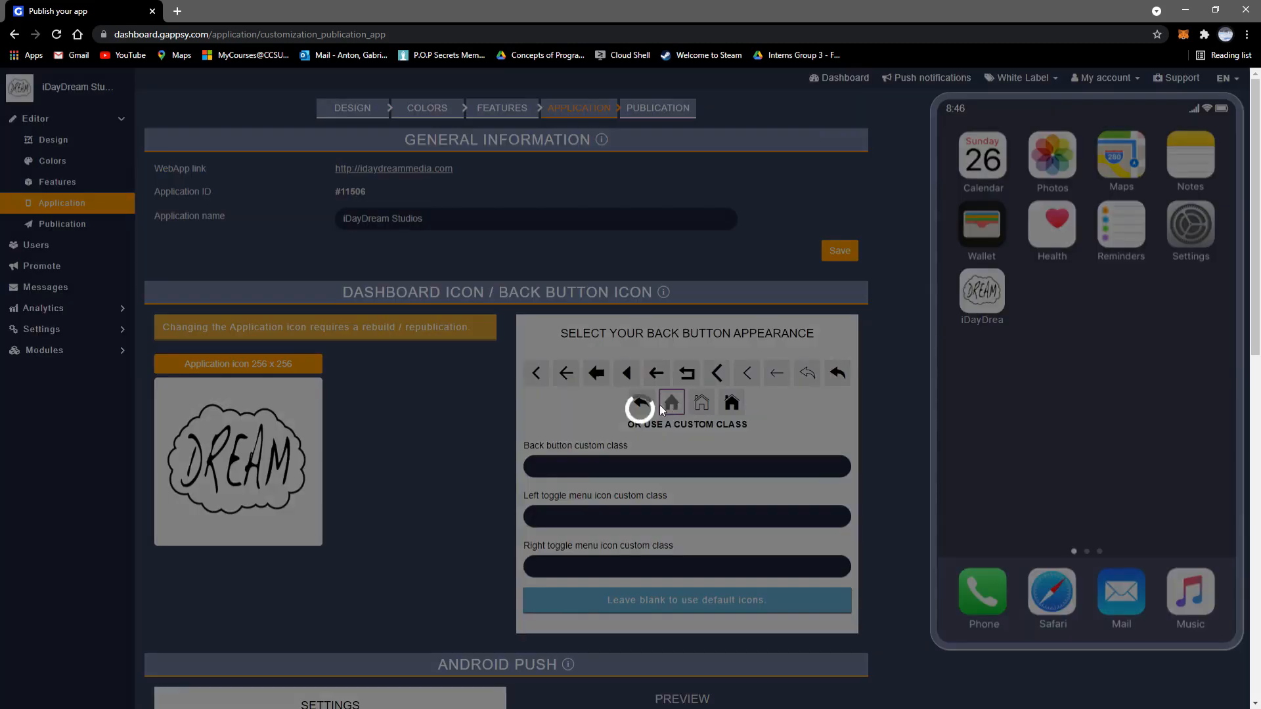
pyautogui.click(642, 406)
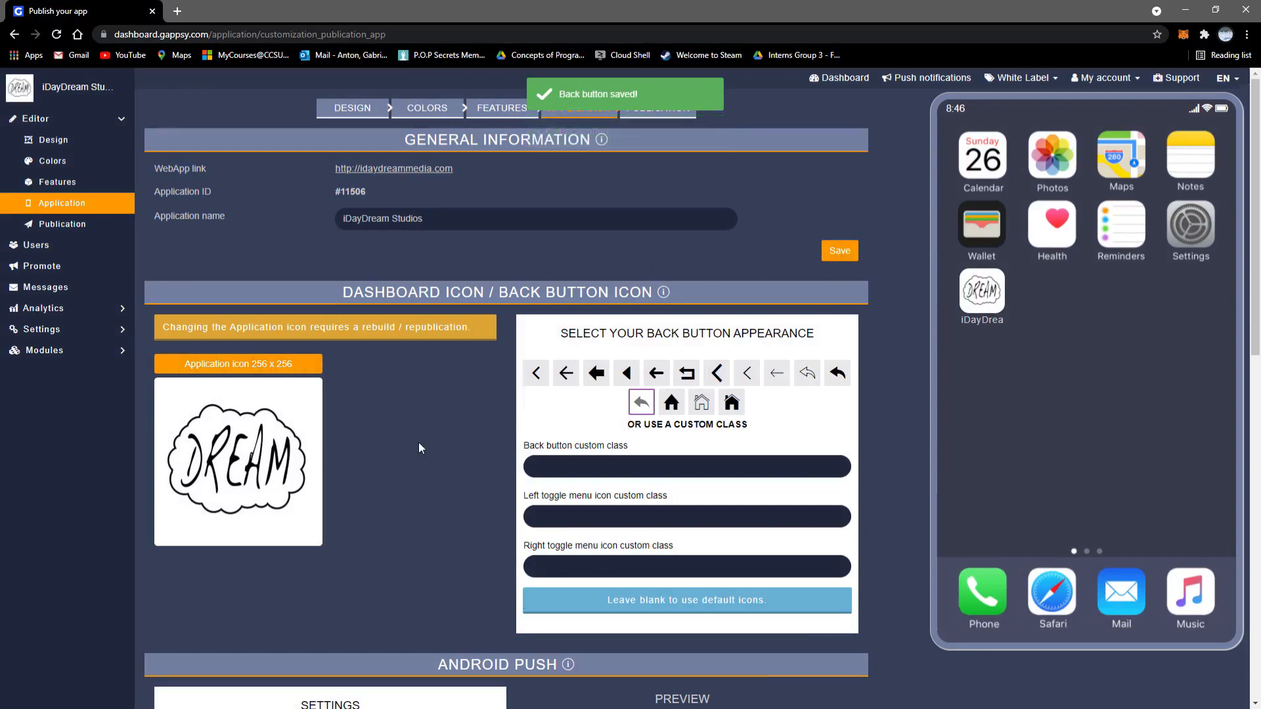
# Step: Scroll through the Android Push and Unified Splashscreen settings and back up, then go to Publication
pyautogui.scroll(-6, 423, 445)
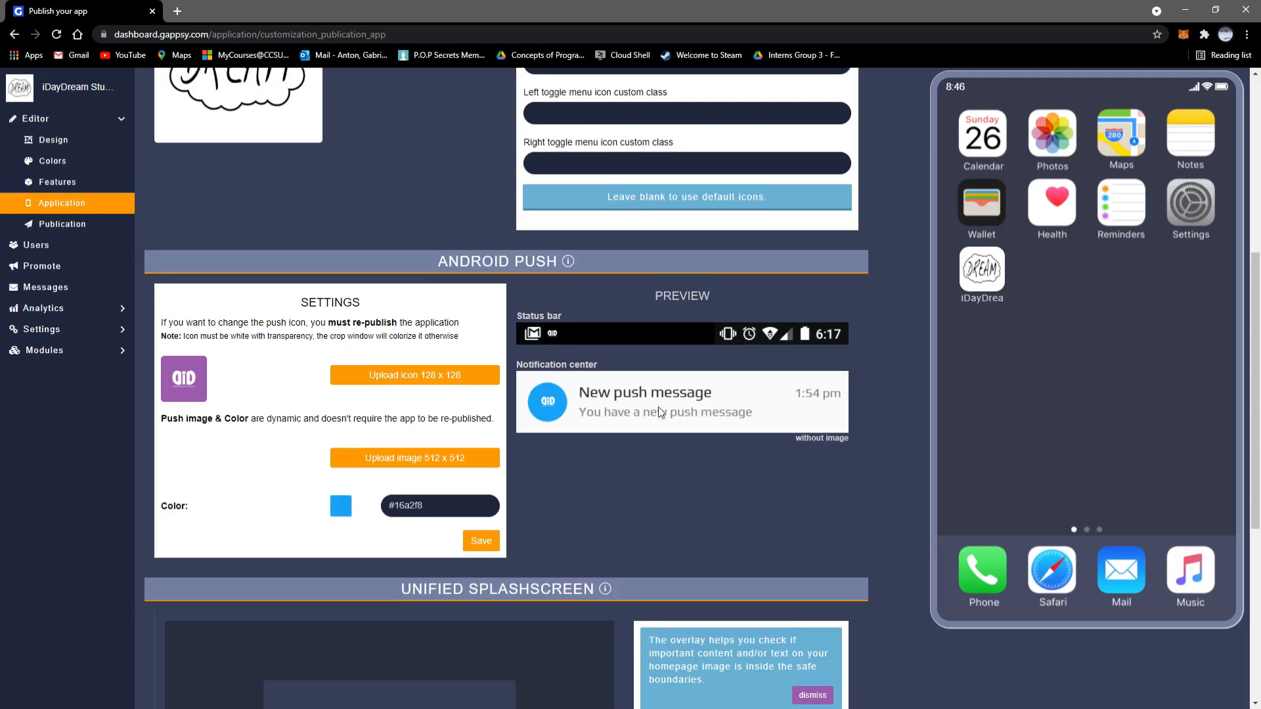
pyautogui.scroll(-2, 459, 407)
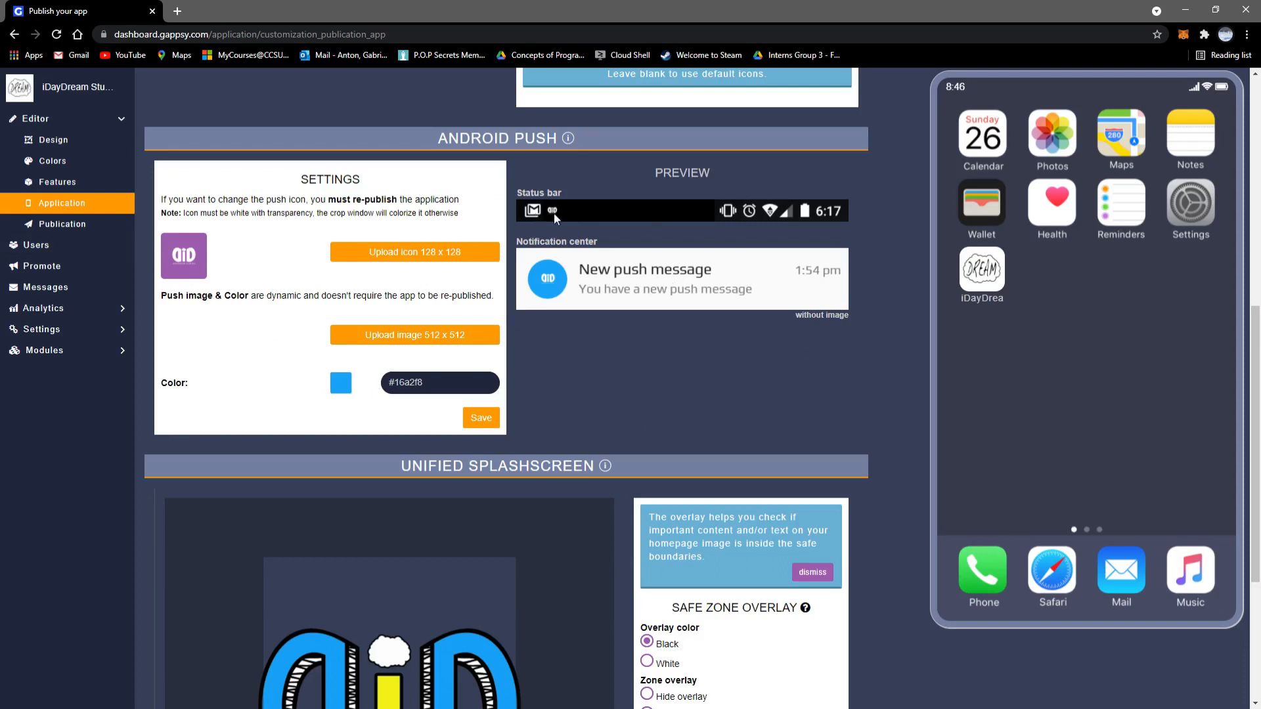
pyautogui.scroll(-4, 611, 338)
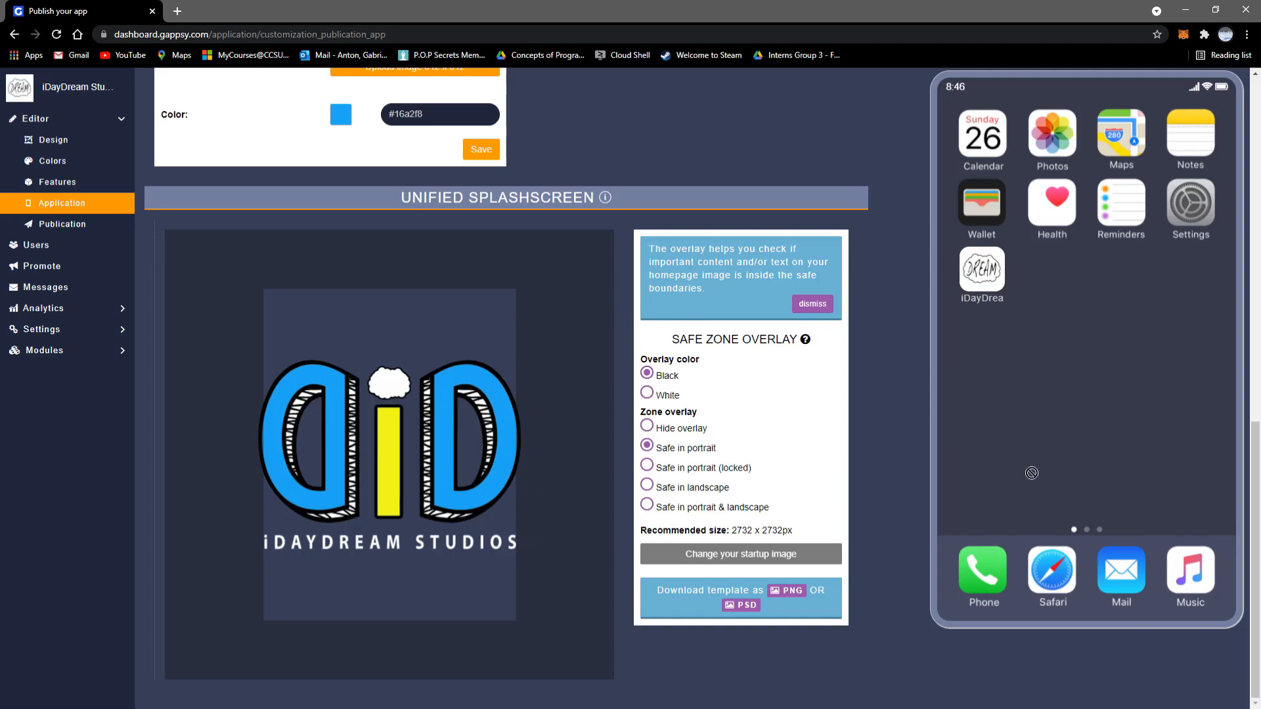
pyautogui.scroll(10, 851, 427)
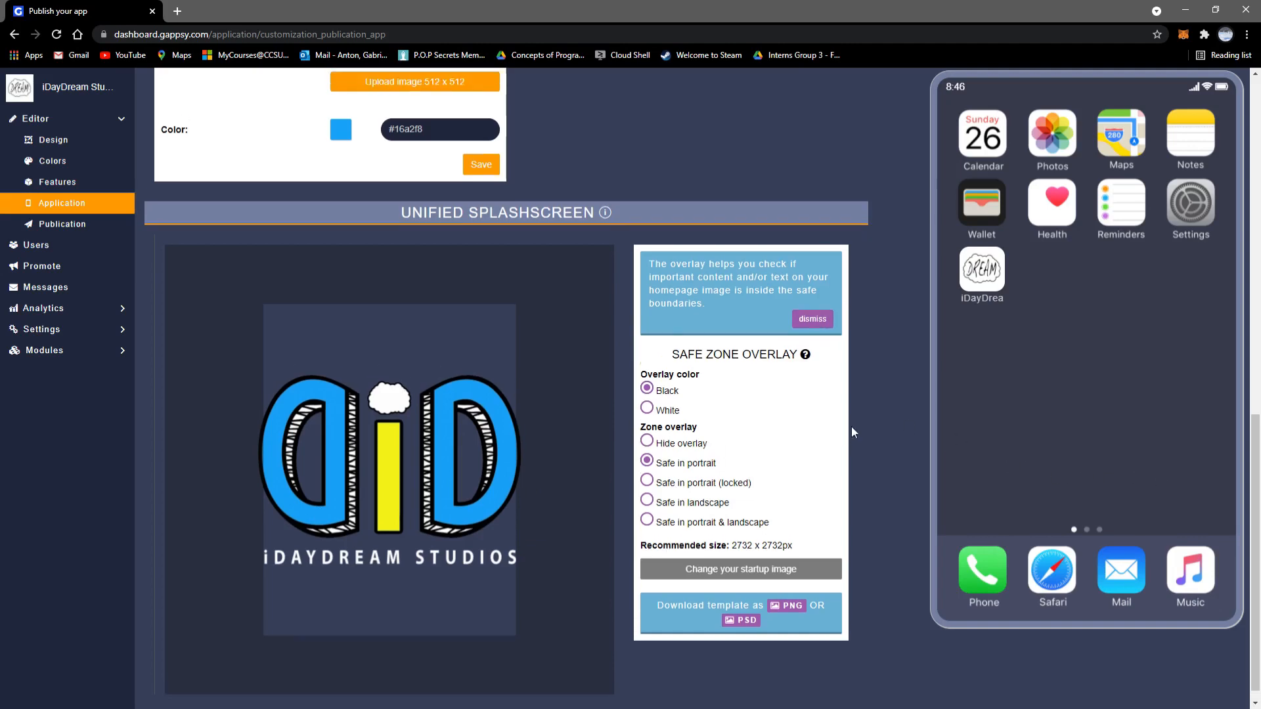
pyautogui.scroll(1, 852, 432)
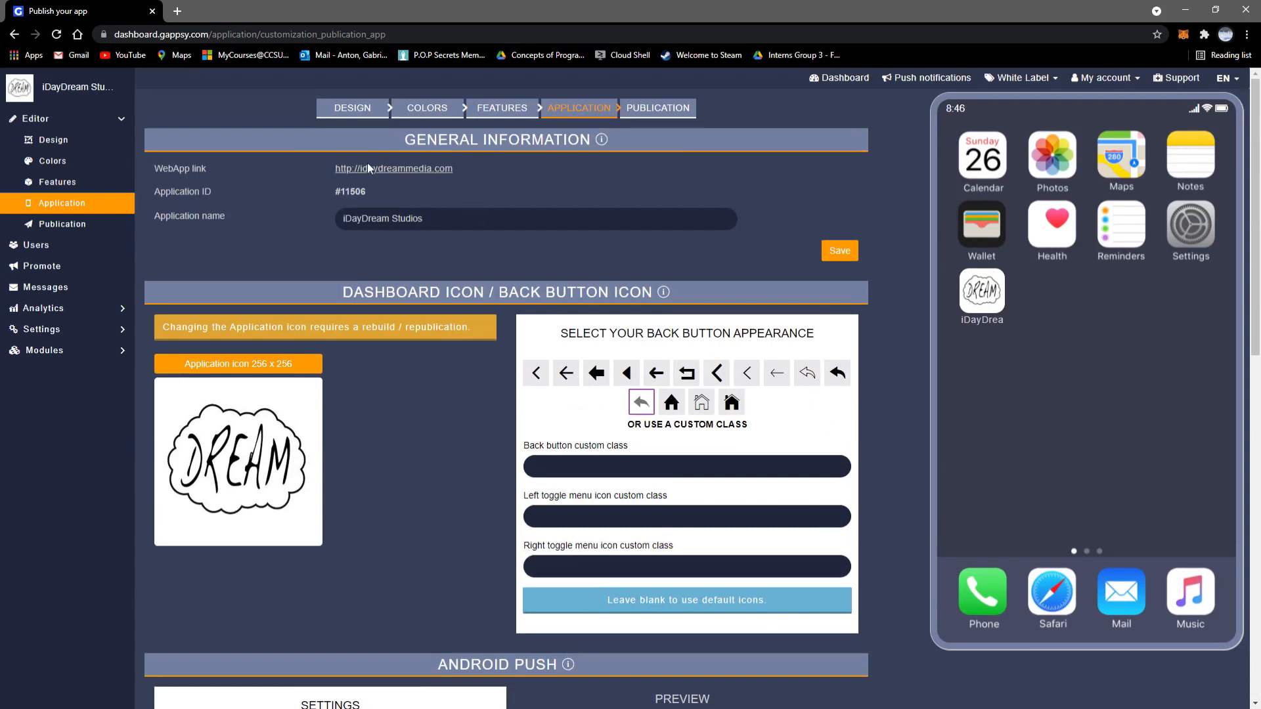
pyautogui.click(657, 108)
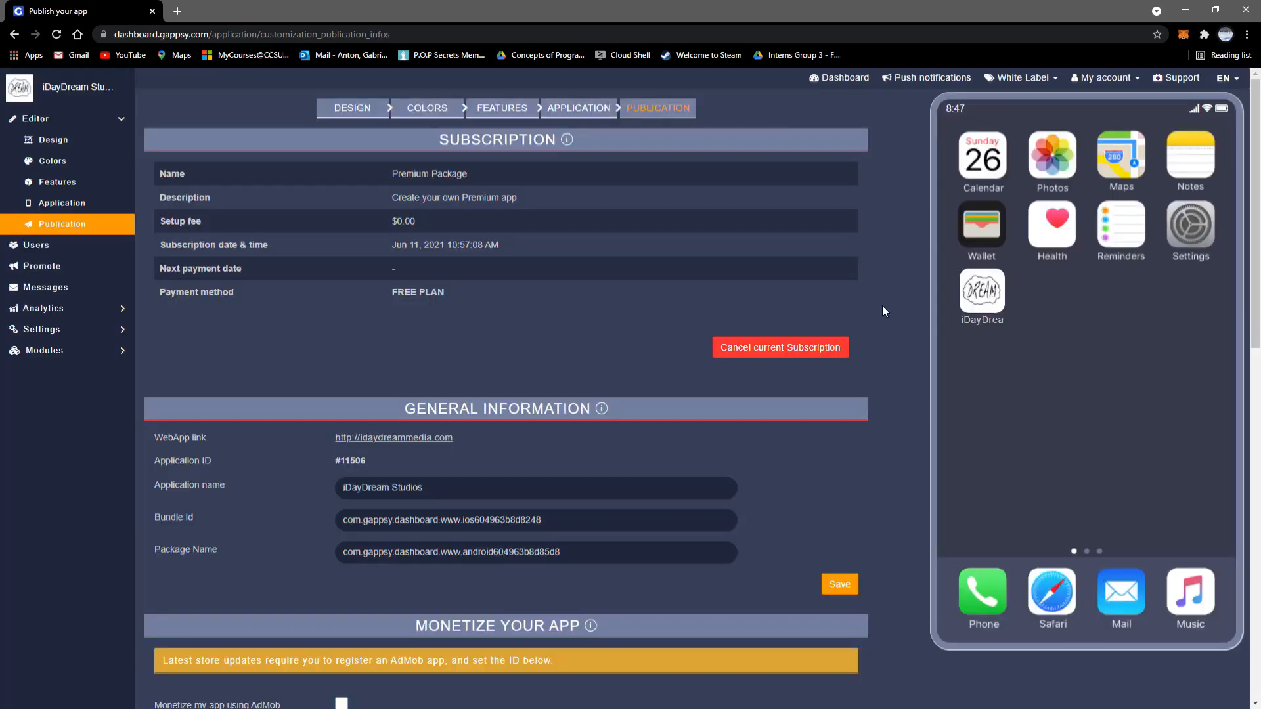
# Step: Scroll down to Mobile Source Codes and Generate Builds, highlighting the iPhone no-ads version and Generate Android APK labels
pyautogui.scroll(-3, 881, 306)
pyautogui.scroll(-1, 881, 311)
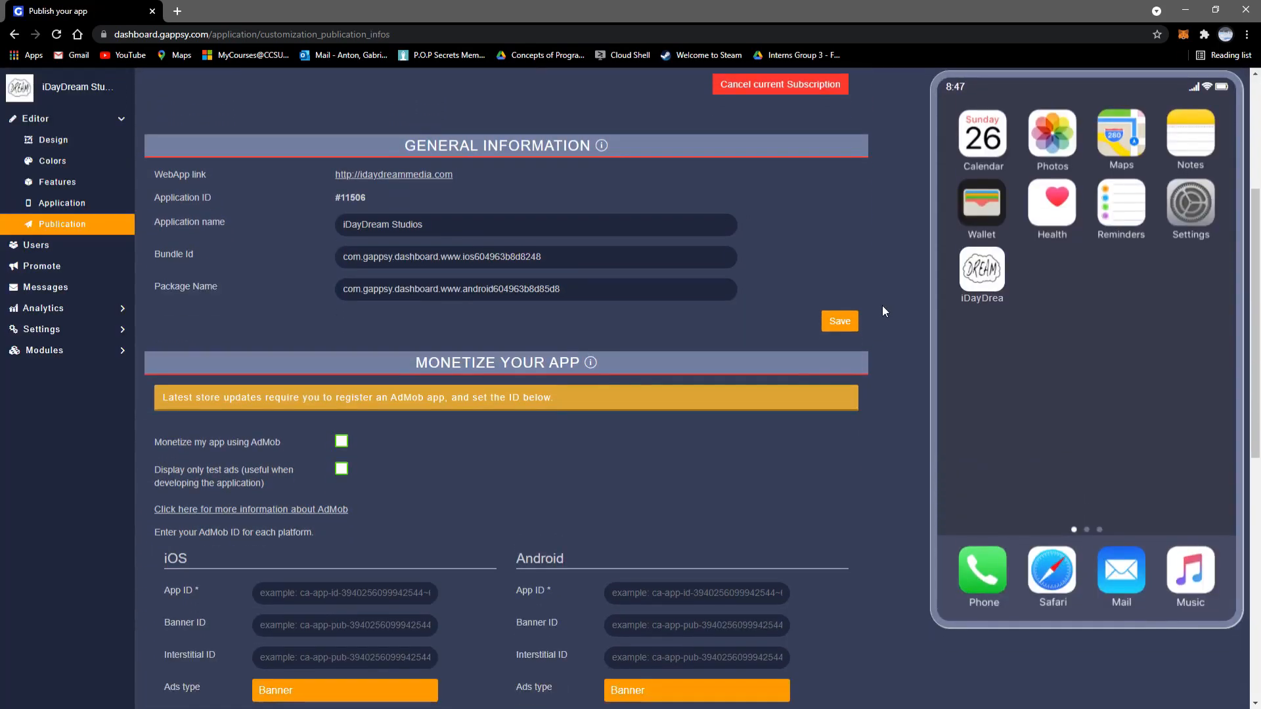
pyautogui.scroll(-3, 397, 407)
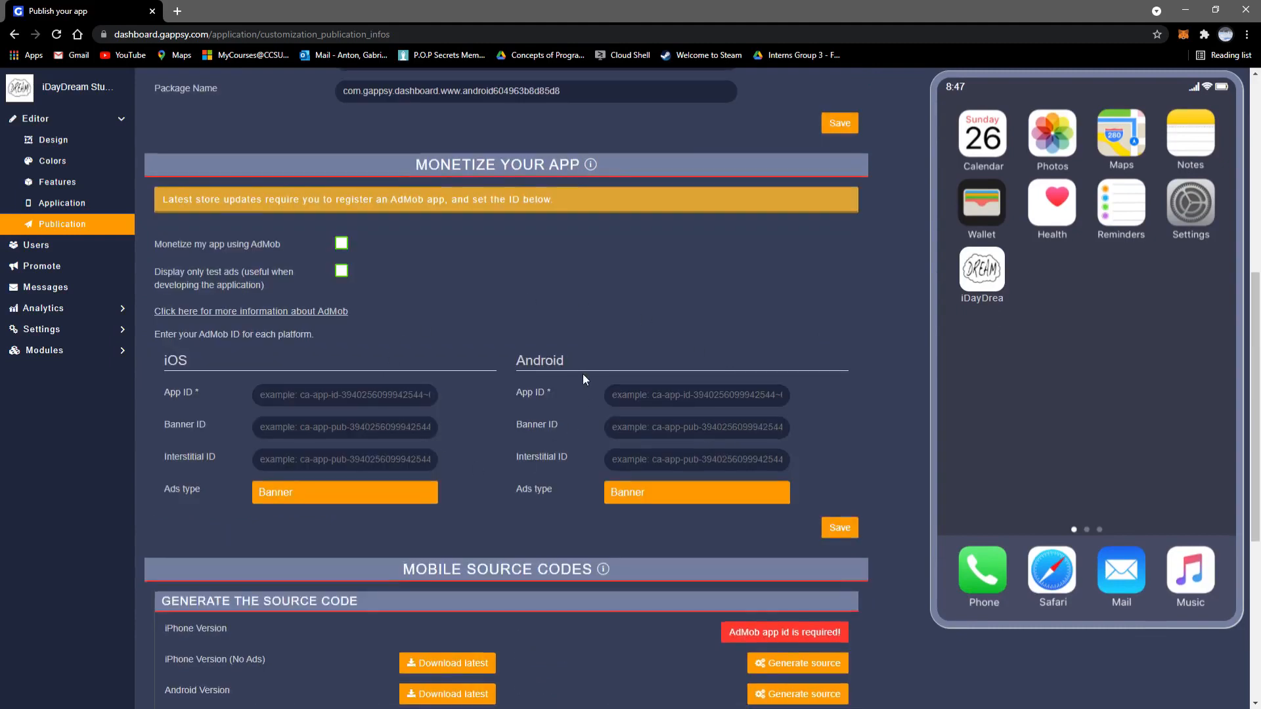
pyautogui.scroll(-4, 581, 378)
pyautogui.scroll(-2, 584, 379)
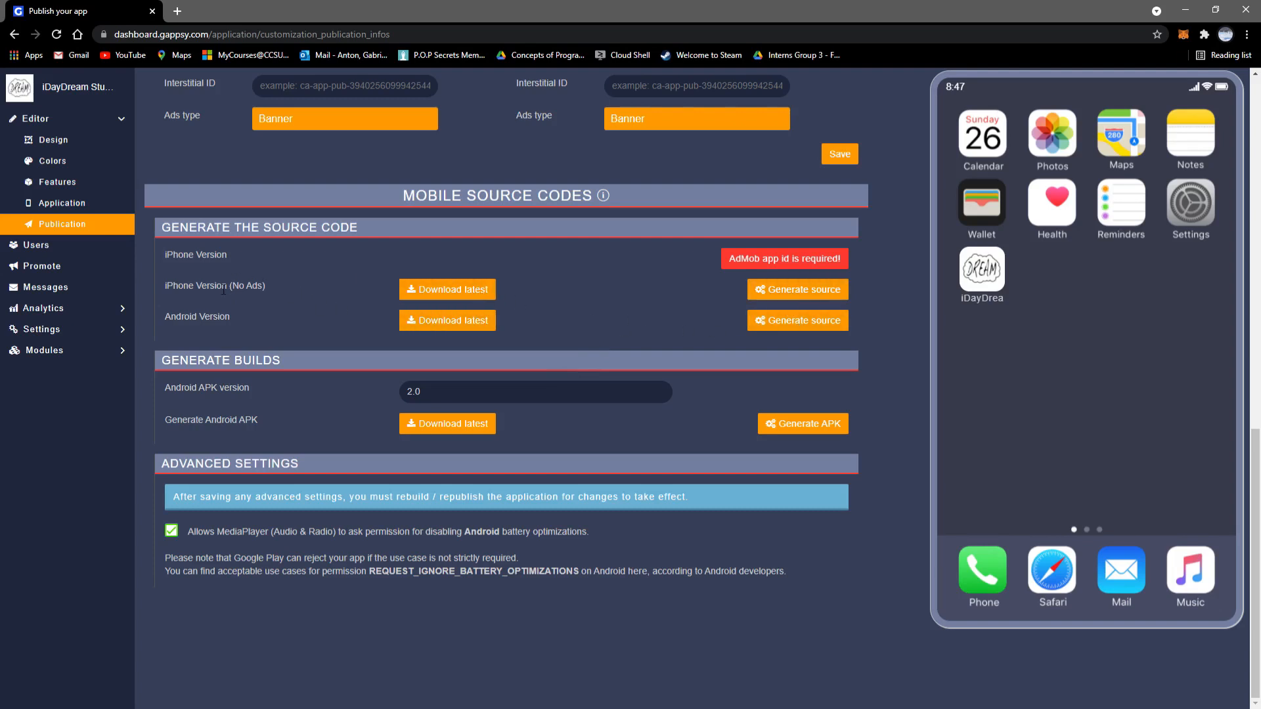
pyautogui.moveTo(171, 292); pyautogui.dragTo(166, 322)
pyautogui.click(299, 309)
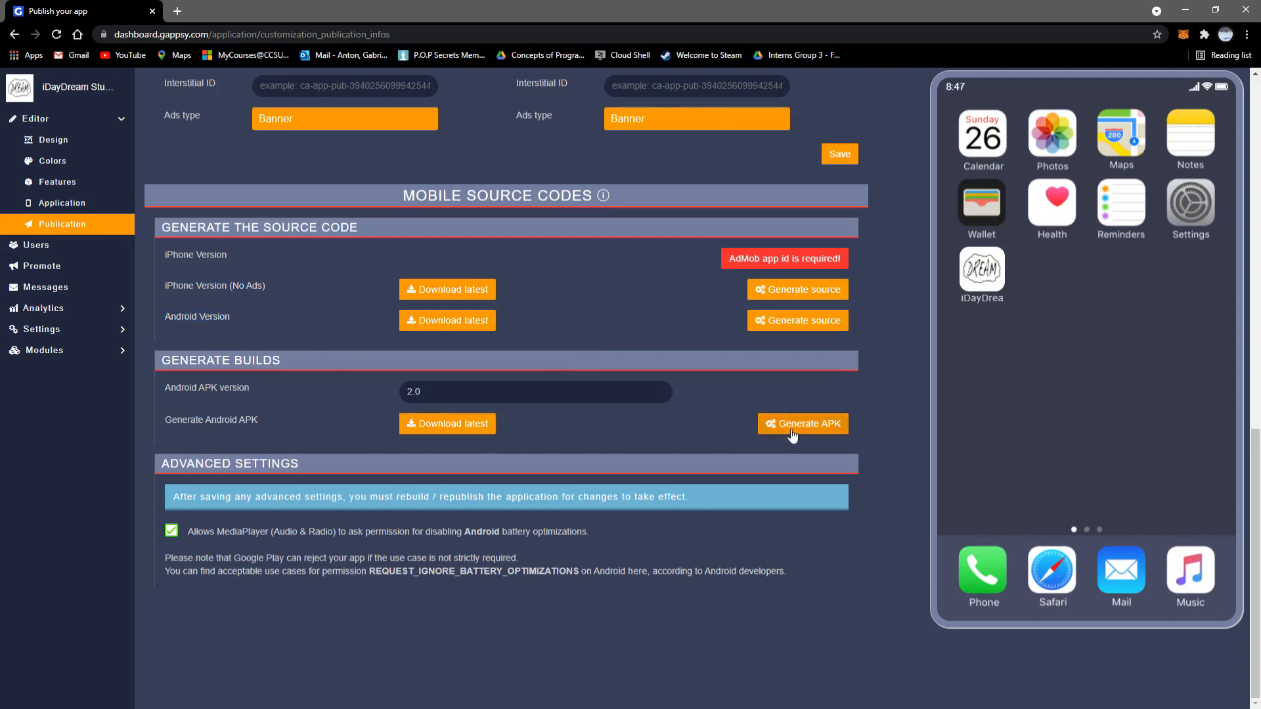
pyautogui.moveTo(239, 420); pyautogui.dragTo(163, 424)
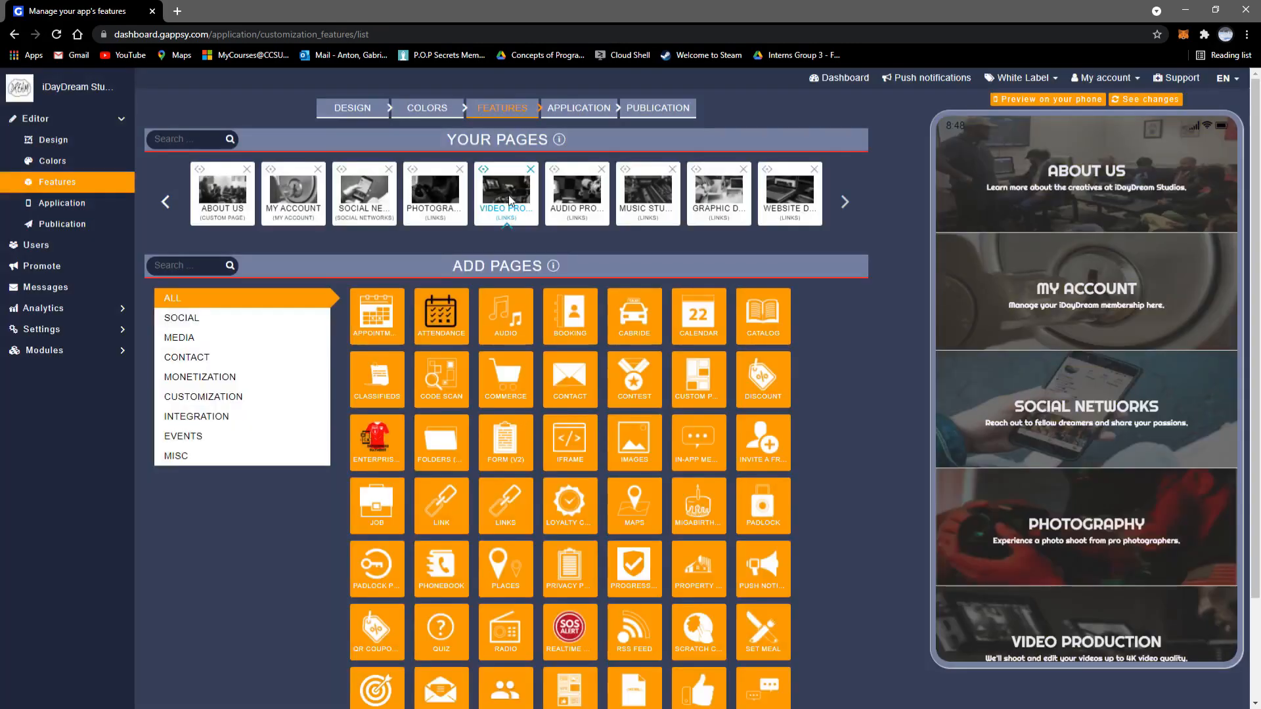
# Step: Open the VIDEO PRODUCTION page settings and view its icon choices, closing them without changing the icon
pyautogui.click(508, 195)
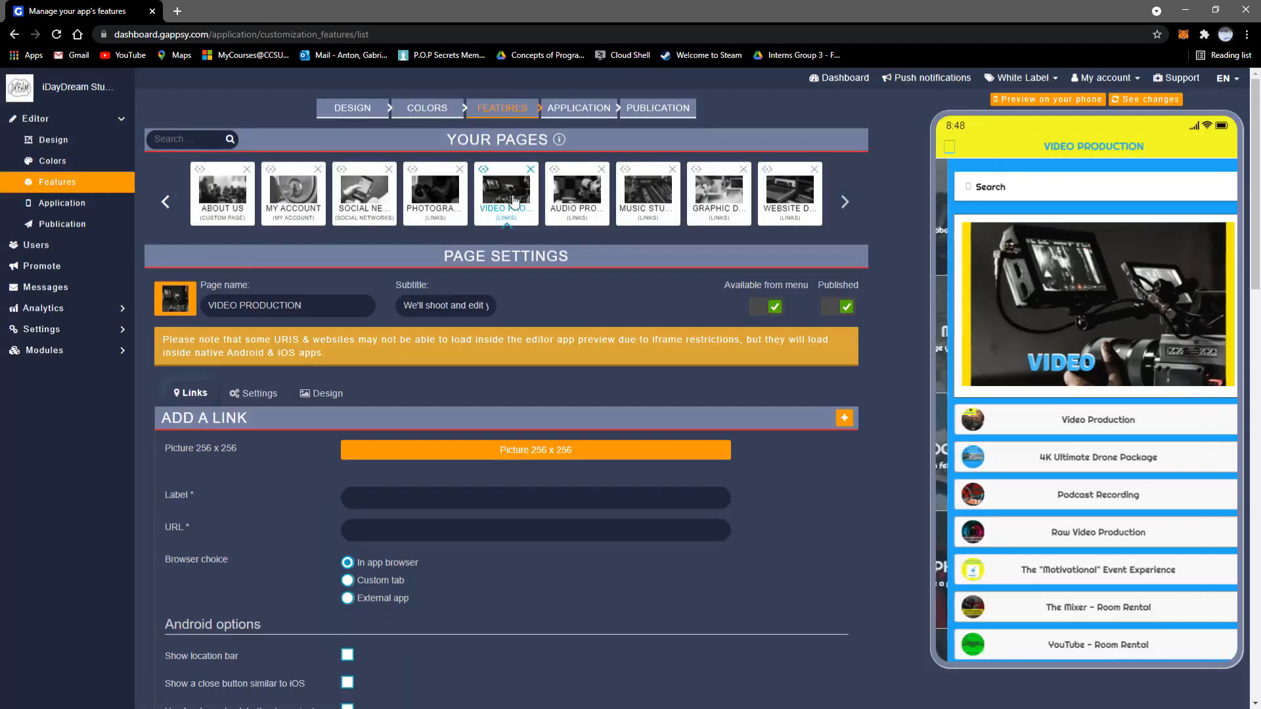
pyautogui.scroll(-2, 406, 309)
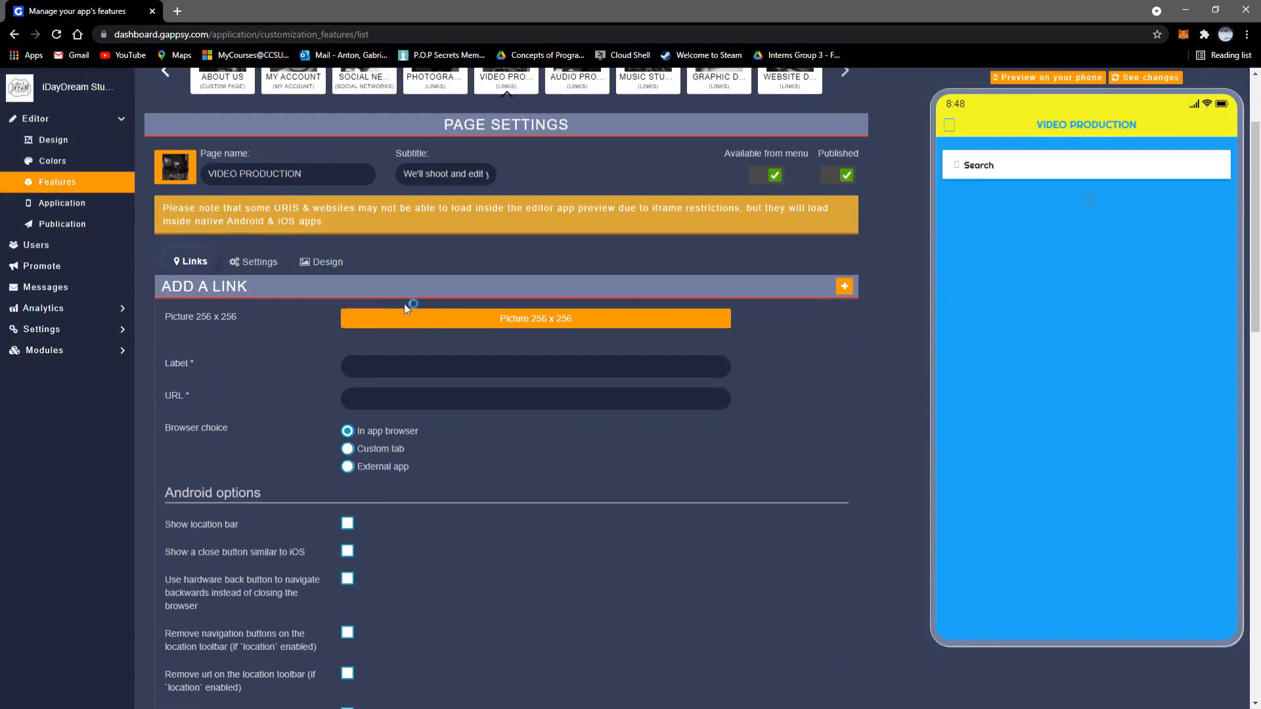
pyautogui.click(174, 168)
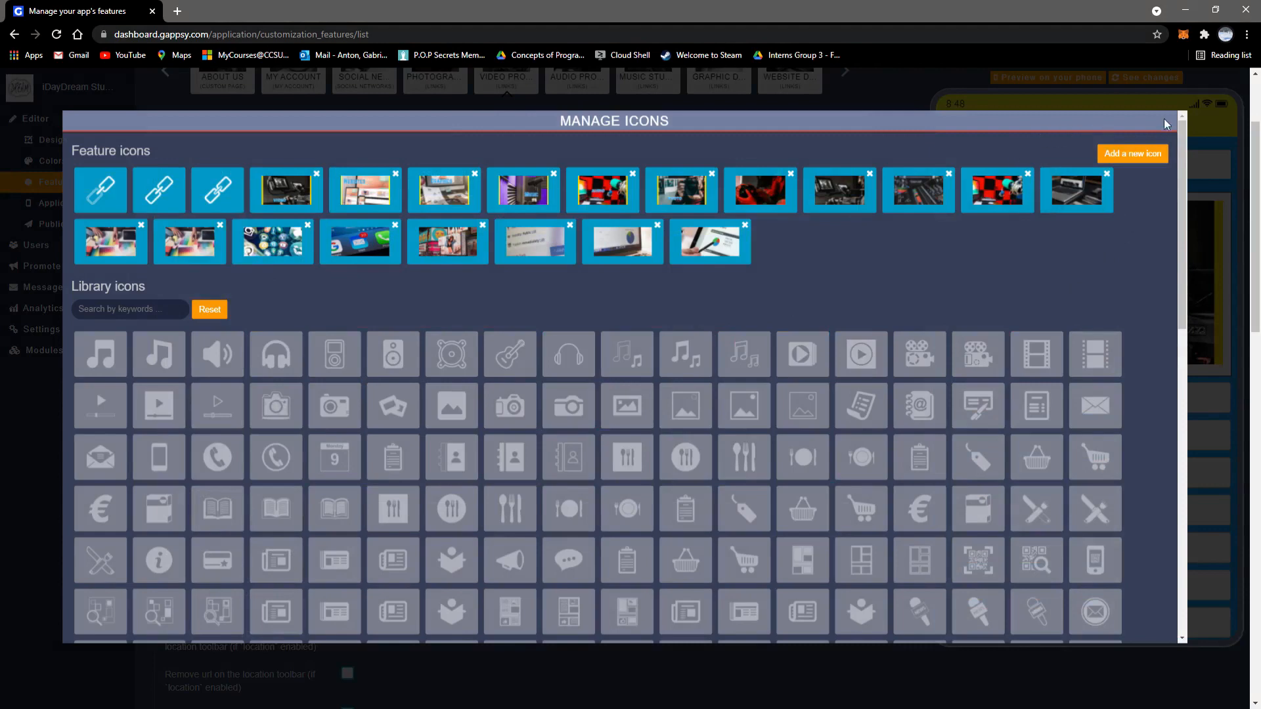
pyautogui.click(904, 92)
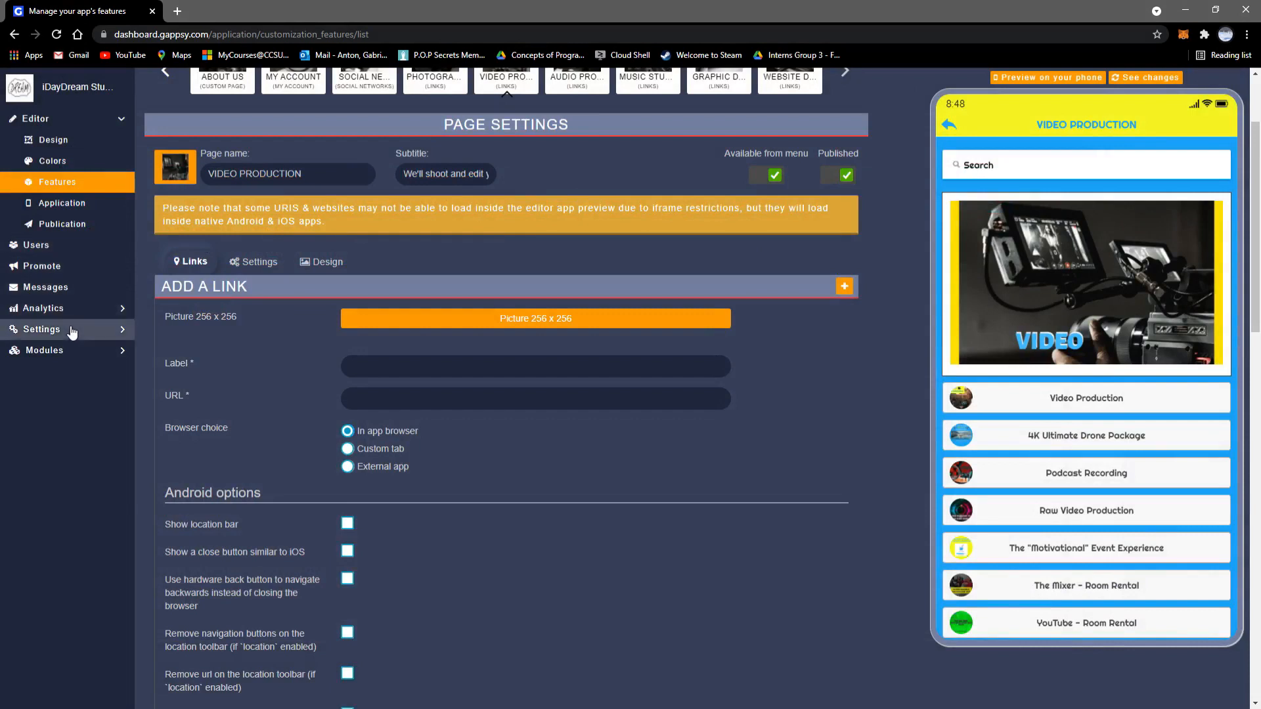
# Step: Open the Image Uploader from the Modules list in the sidebar
pyautogui.click(72, 333)
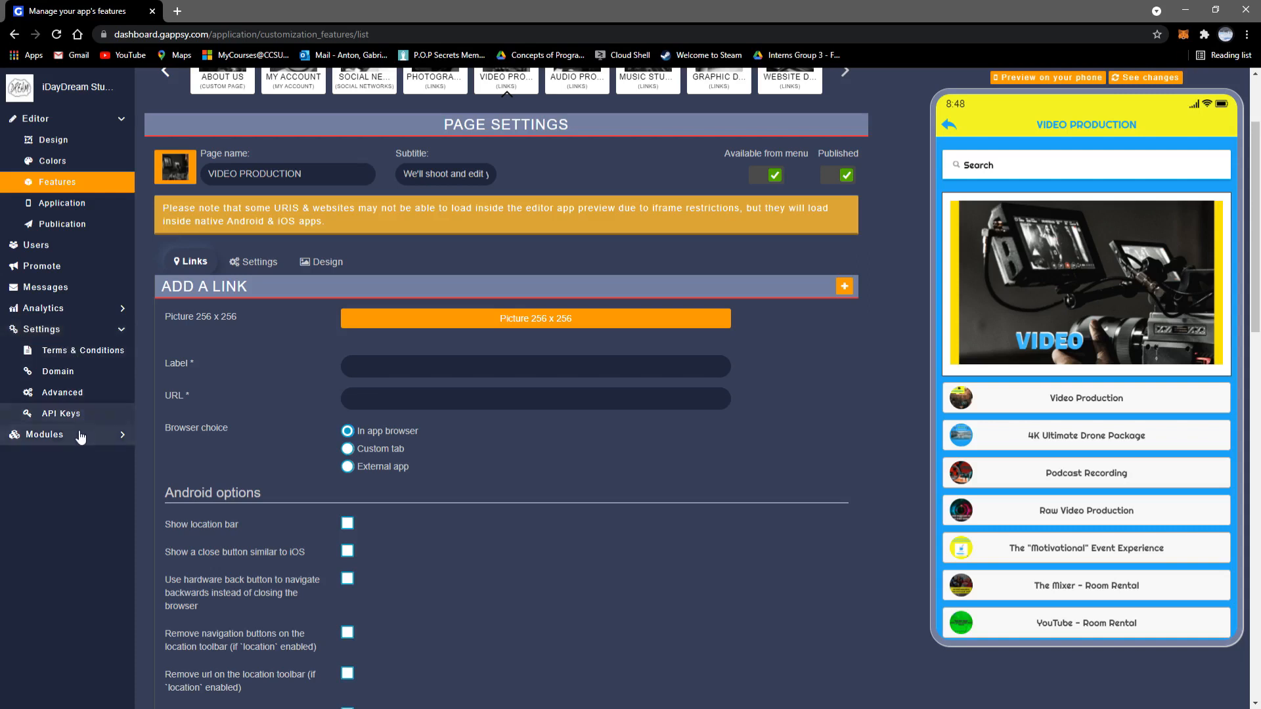
pyautogui.click(79, 435)
pyautogui.click(88, 468)
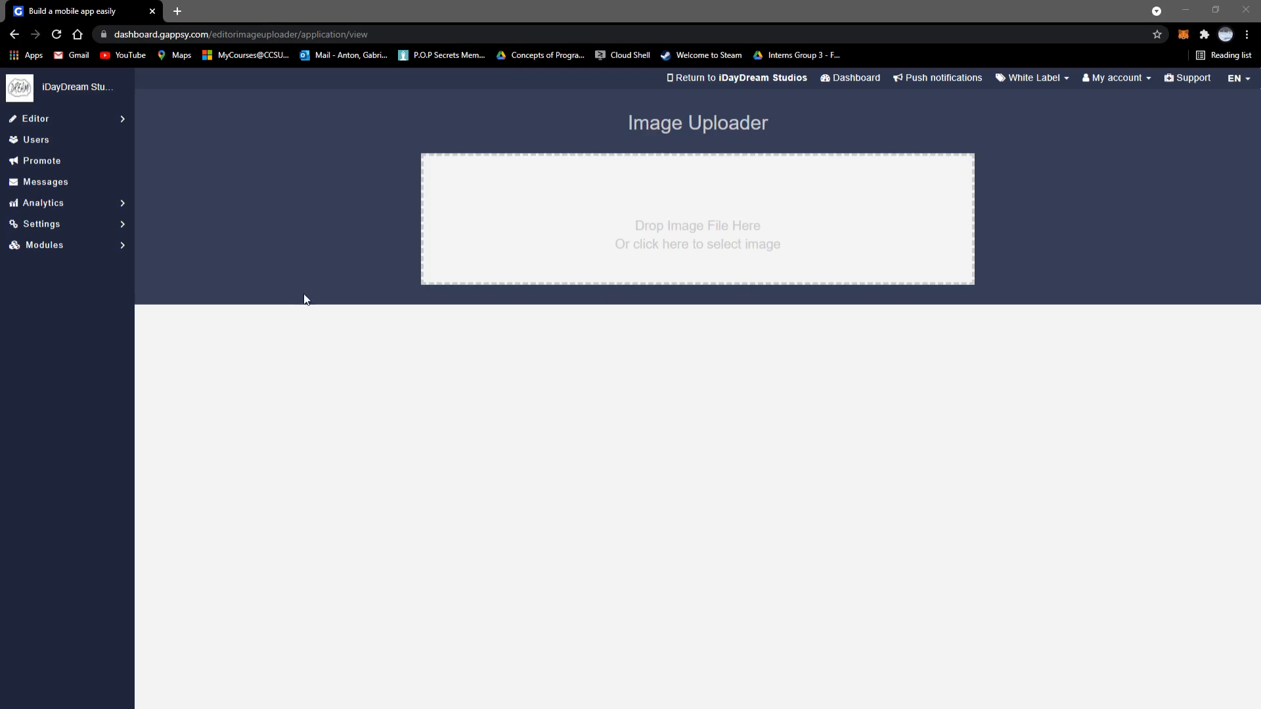
# Step: Upload the DREAM cloud image, select its generated image URL, and return to Features
pyautogui.click(782, 259)
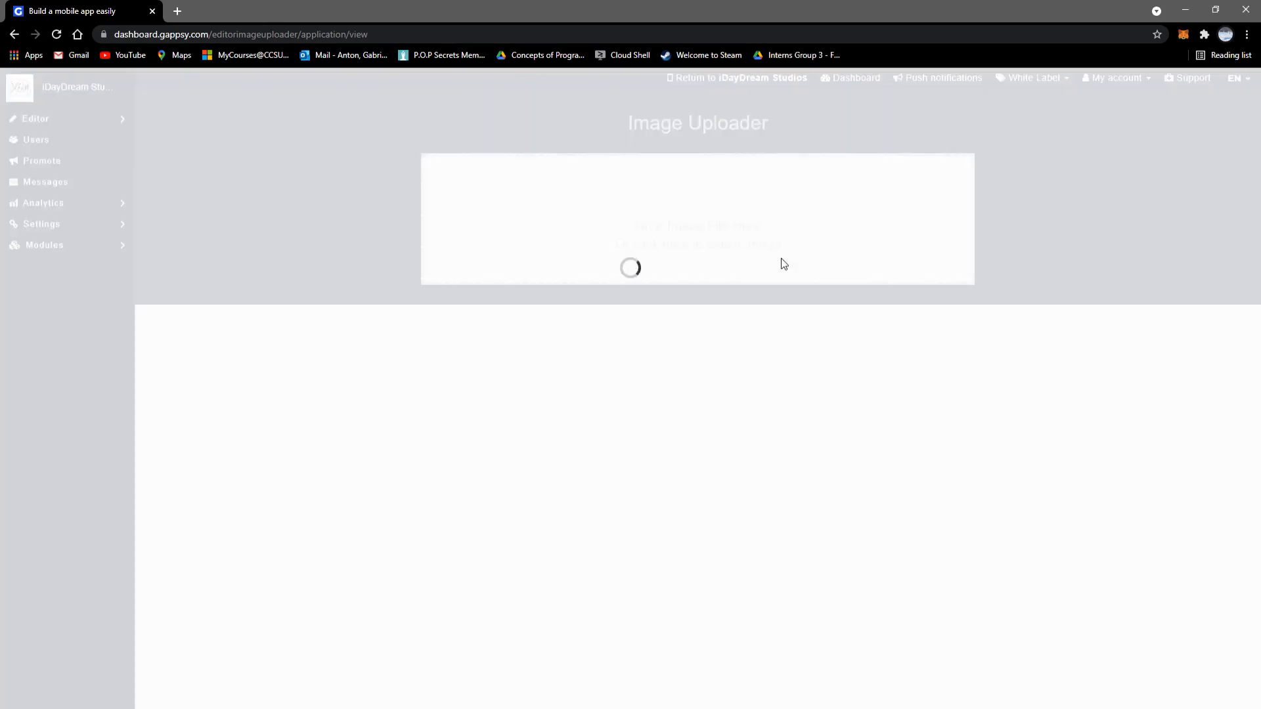
pyautogui.scroll(-3, 762, 407)
pyautogui.scroll(3, 762, 407)
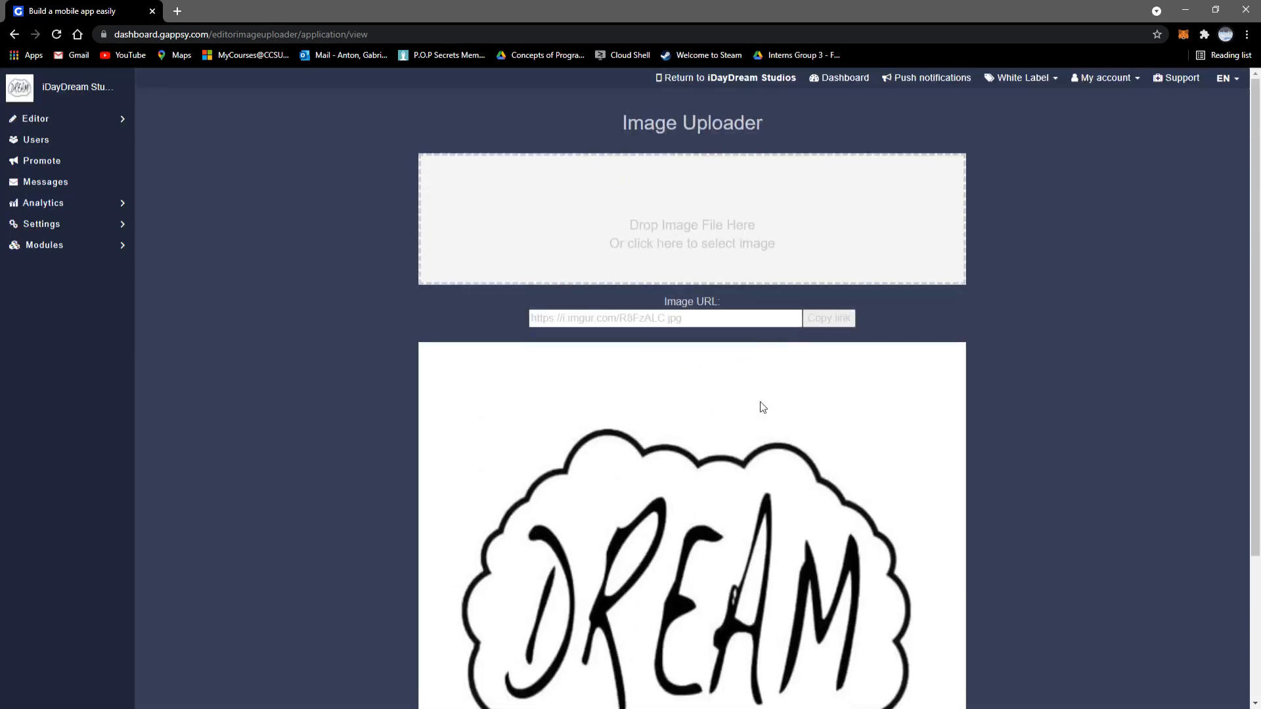
pyautogui.click(717, 322)
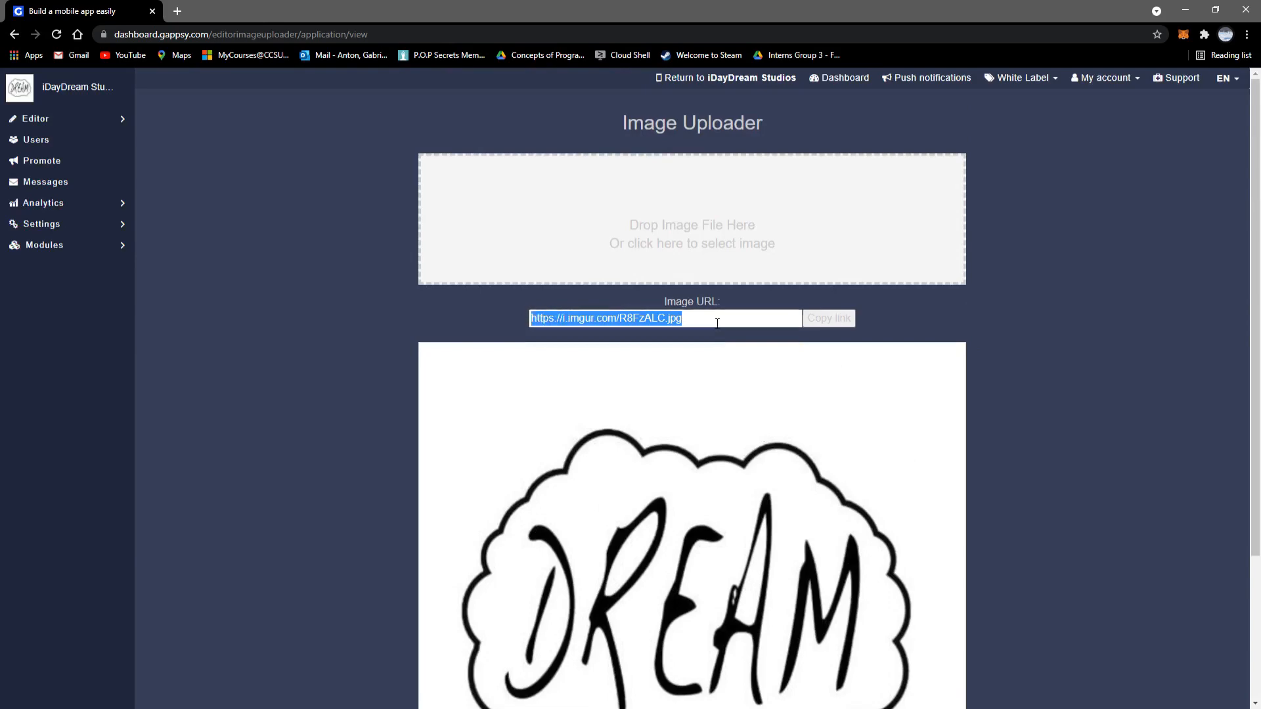
pyautogui.click(745, 397)
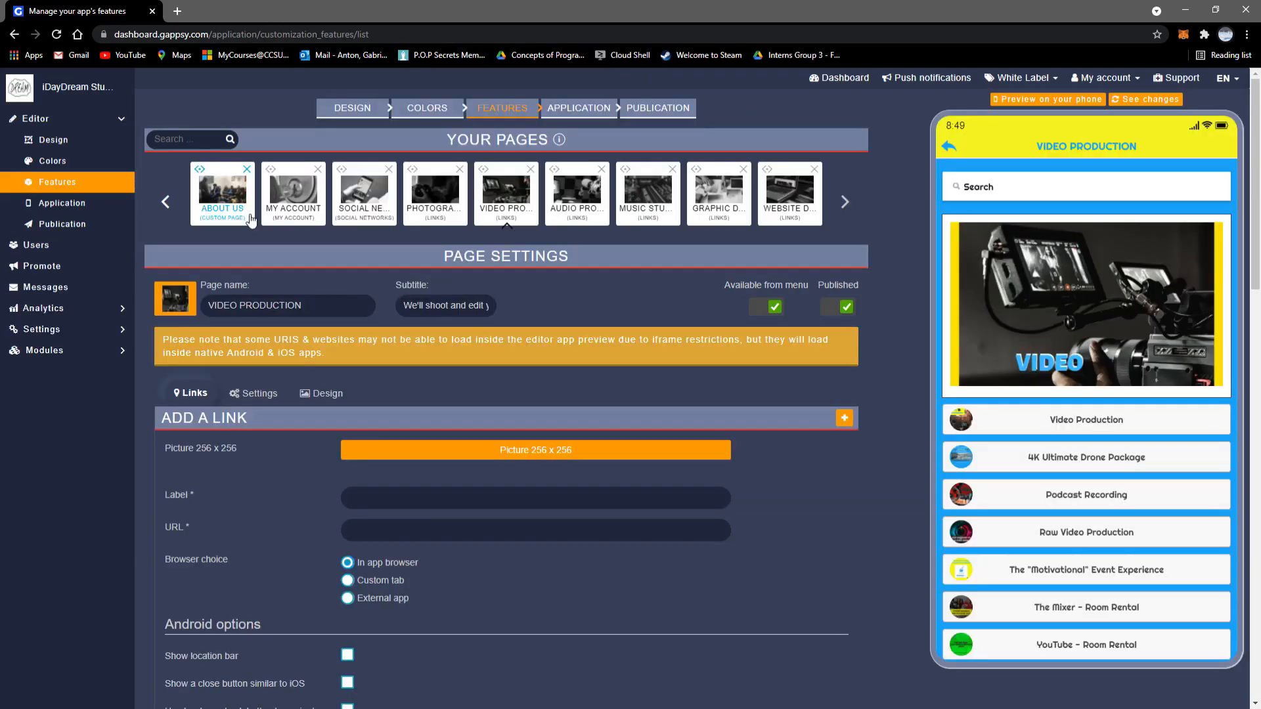
# Step: Open the ABOUT US page and highlight the team photo's img src on line 53 of its source code
pyautogui.click(249, 219)
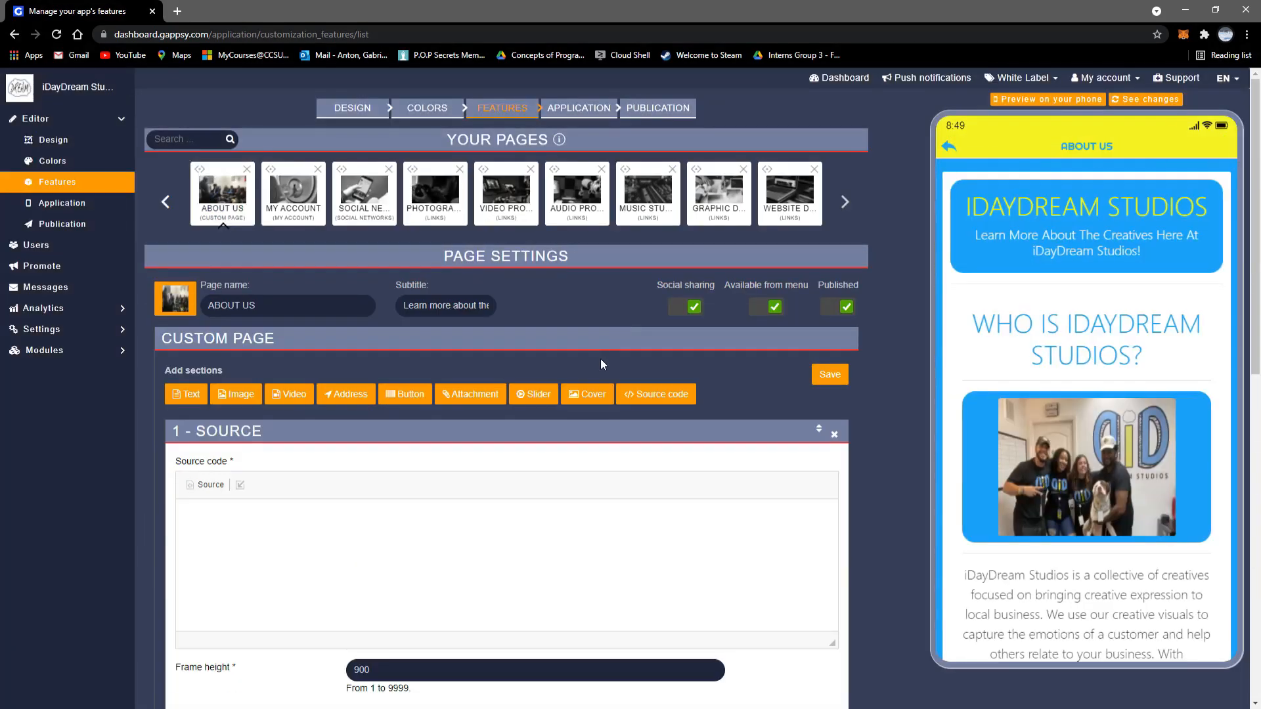
pyautogui.scroll(-3, 600, 358)
pyautogui.scroll(-10, 708, 394)
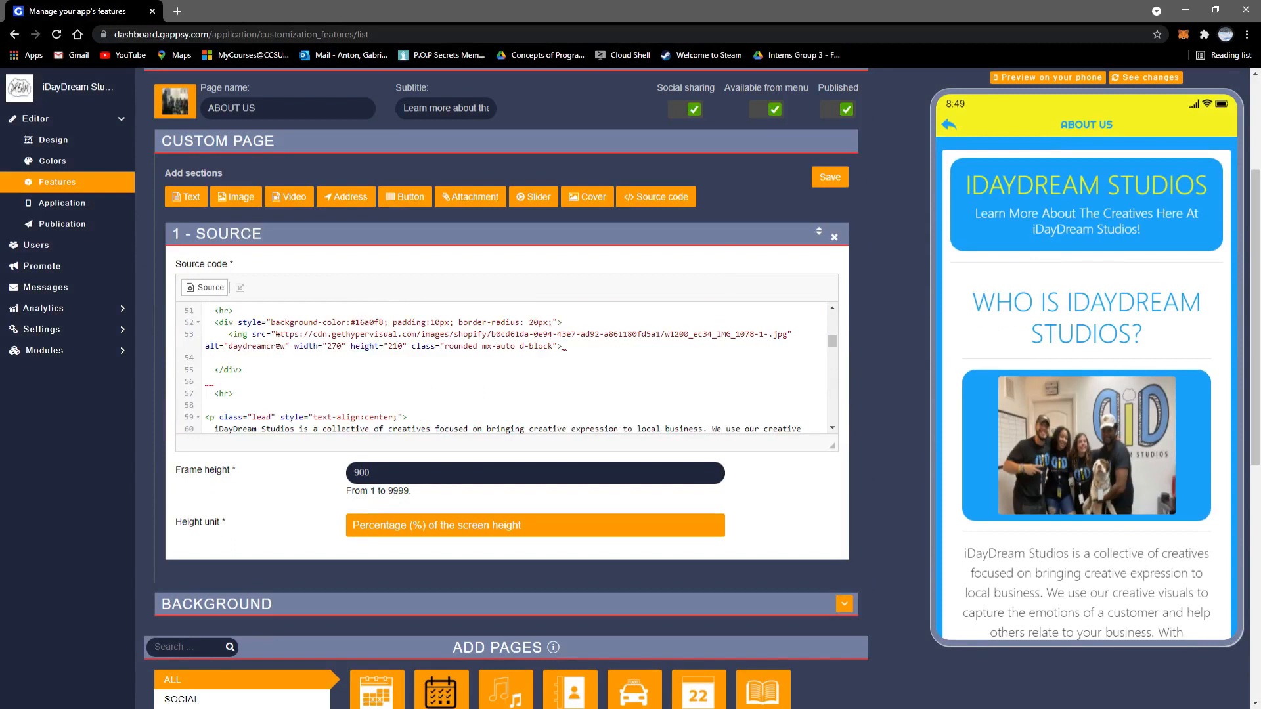
pyautogui.moveTo(277, 338); pyautogui.dragTo(800, 344)
pyautogui.click(791, 358)
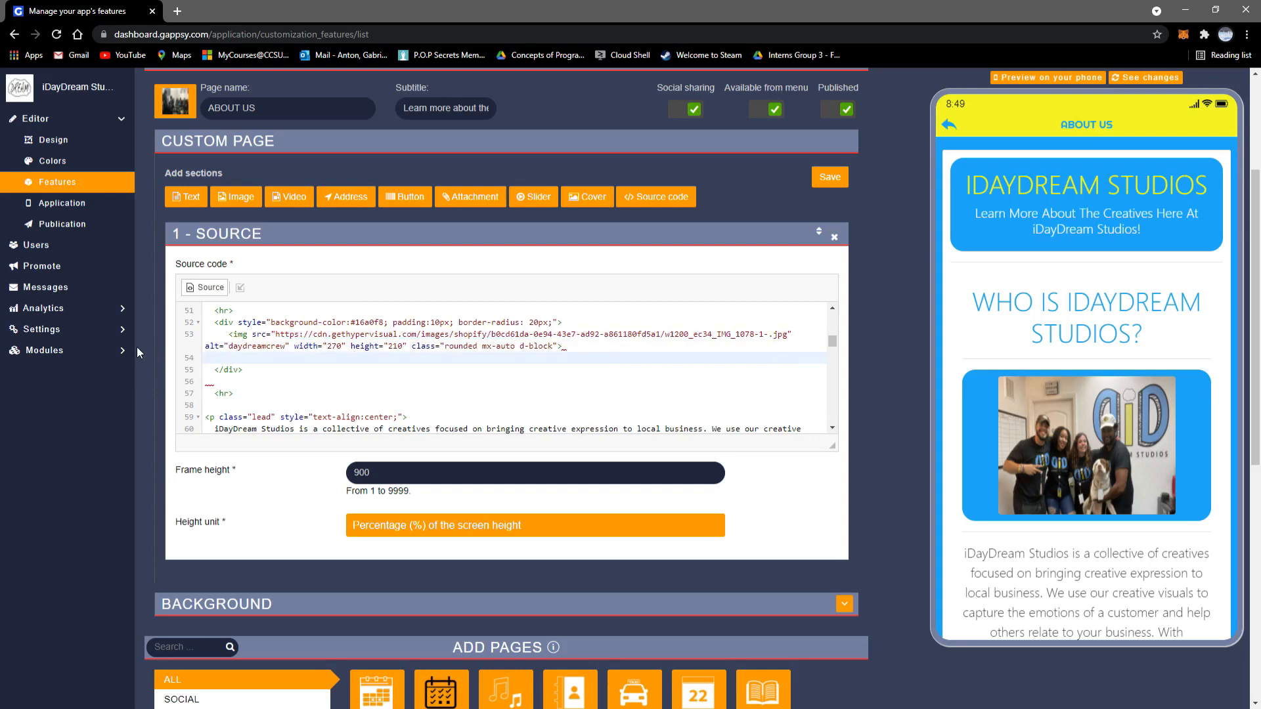
# Step: Open the API Keys page under Settings in the sidebar
pyautogui.click(108, 349)
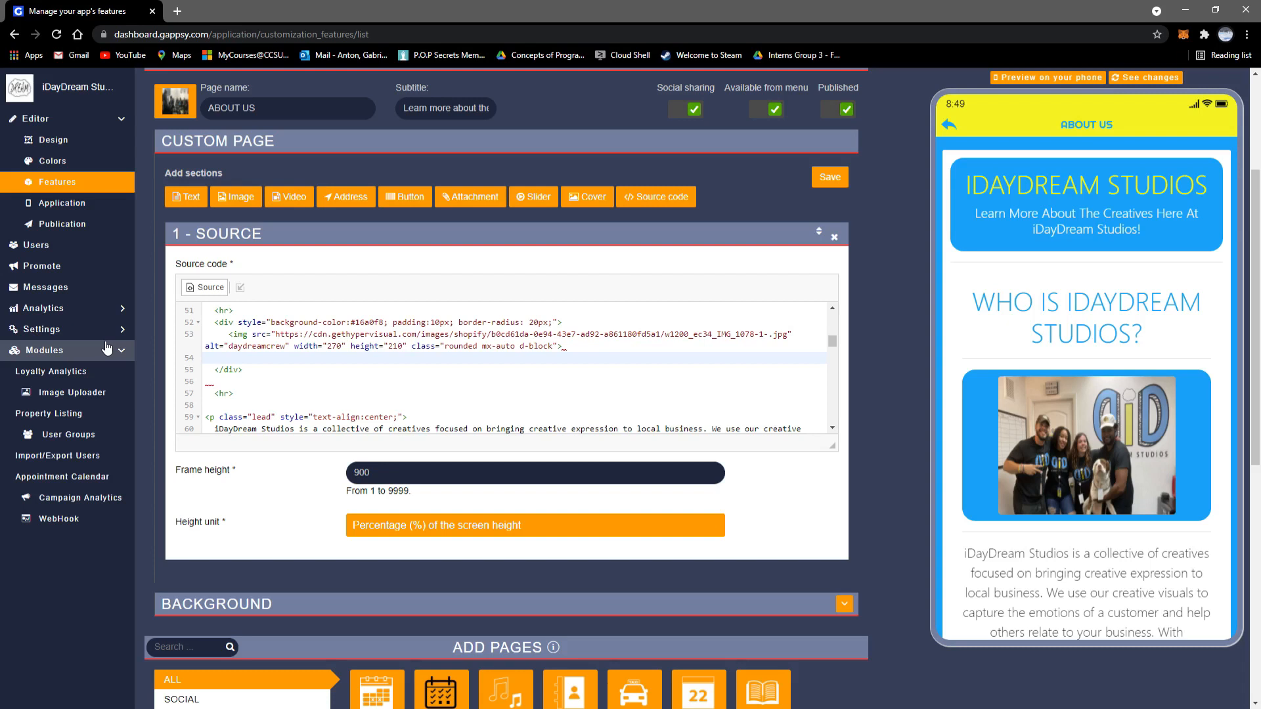
pyautogui.click(102, 329)
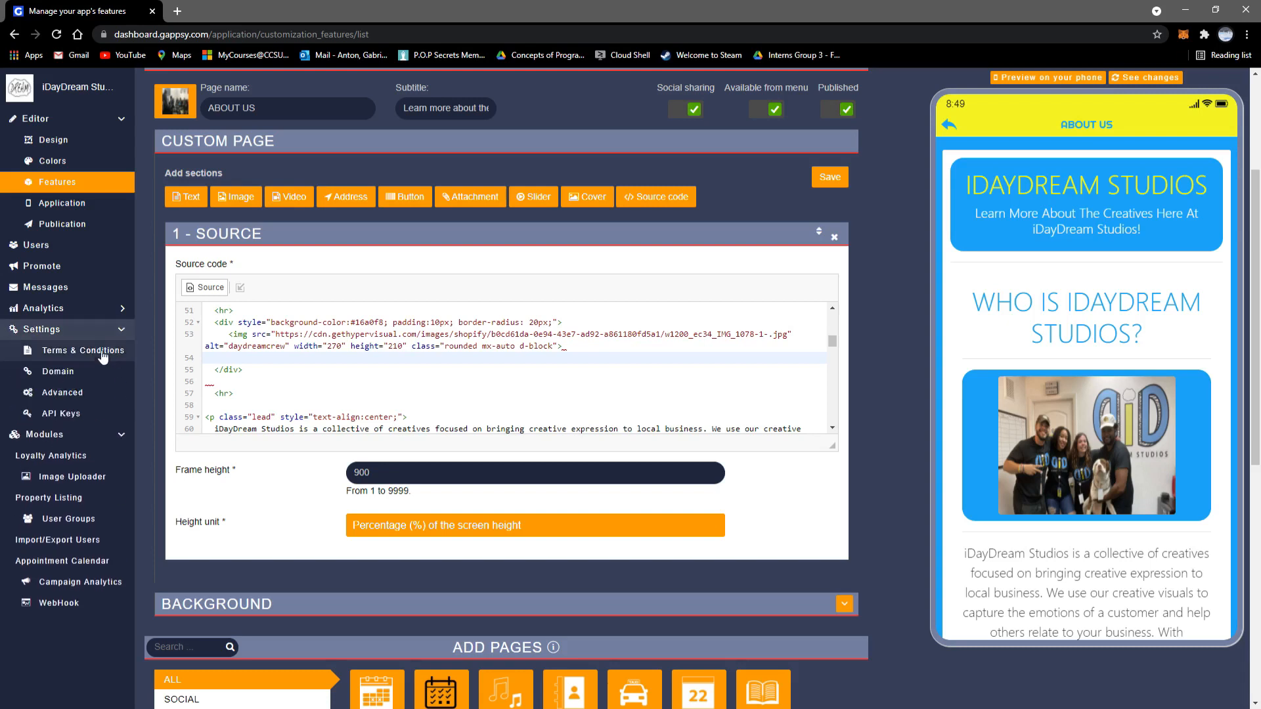
pyautogui.click(97, 412)
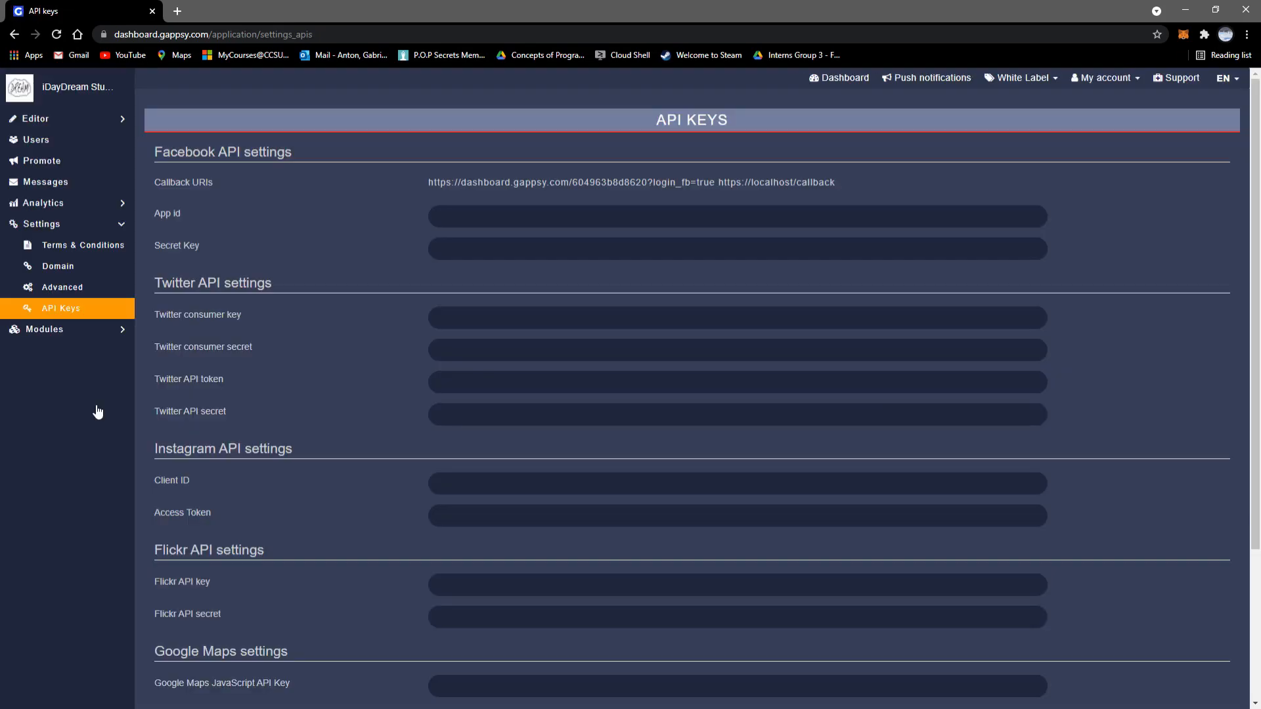
# Step: Check the empty YouTube, OpenWeatherMap and Twitter key fields, then go back to Editor > Features
pyautogui.scroll(-3, 382, 306)
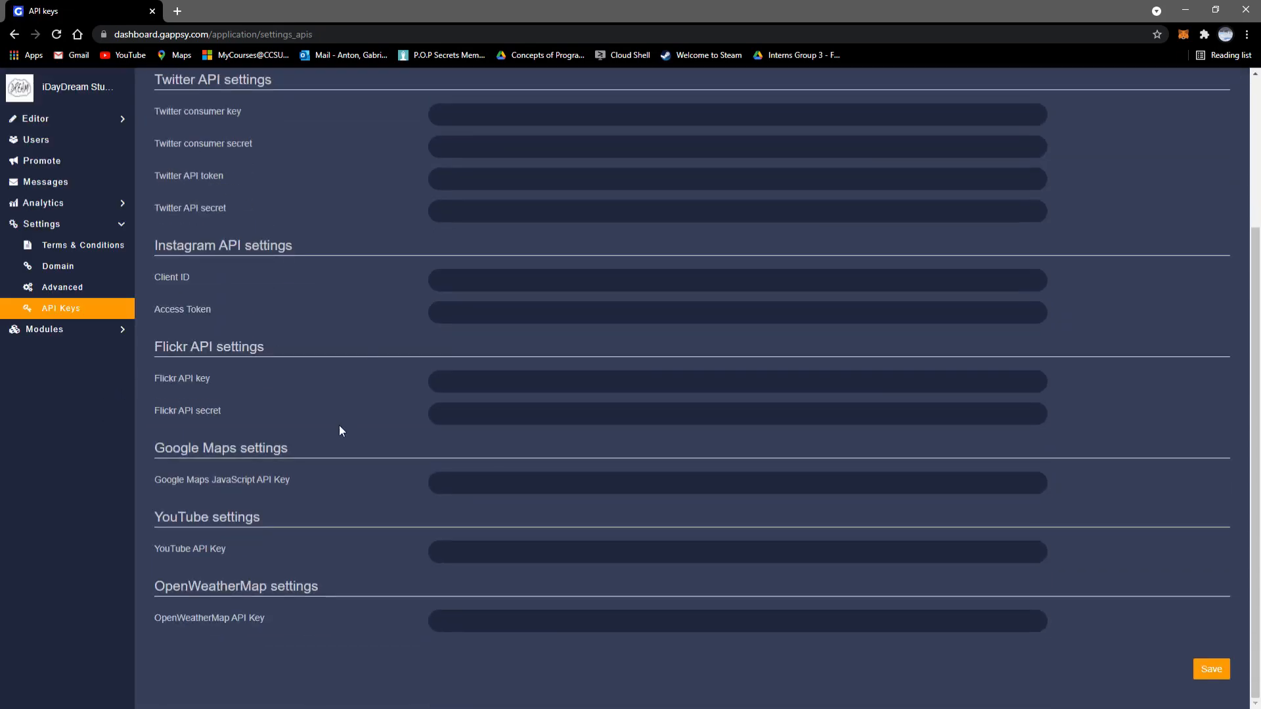
pyautogui.click(491, 559)
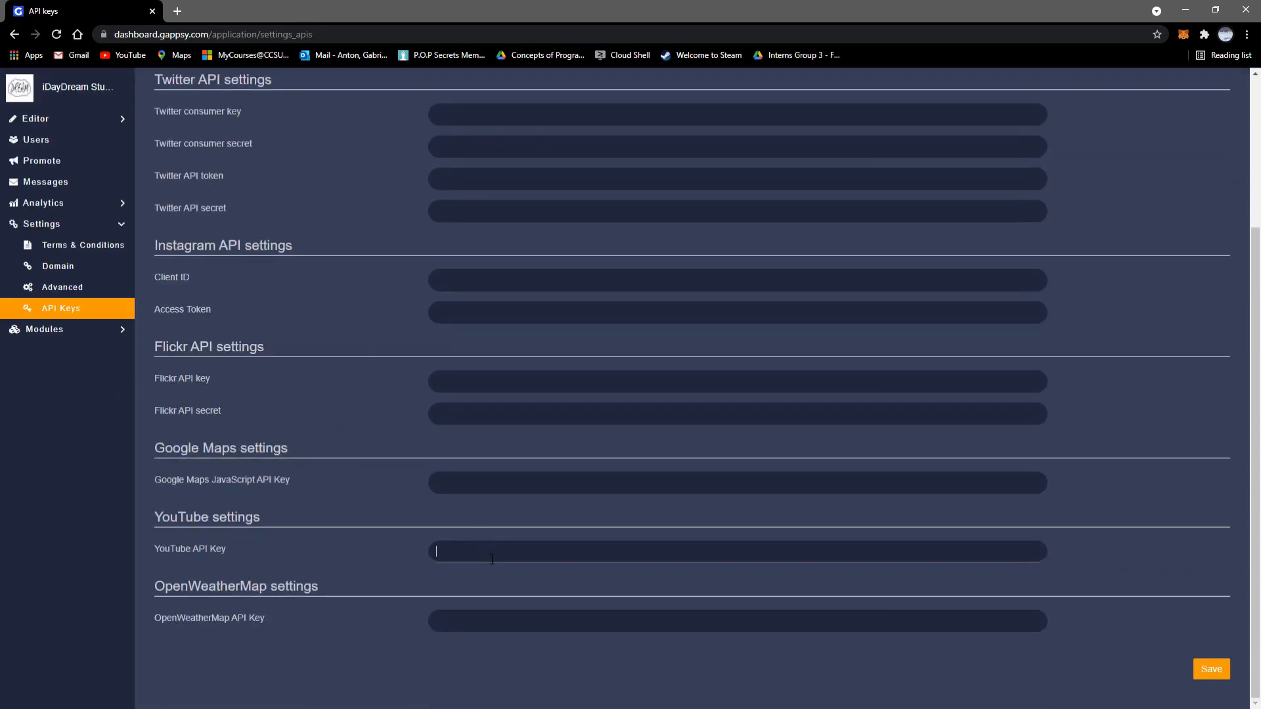
pyautogui.click(519, 621)
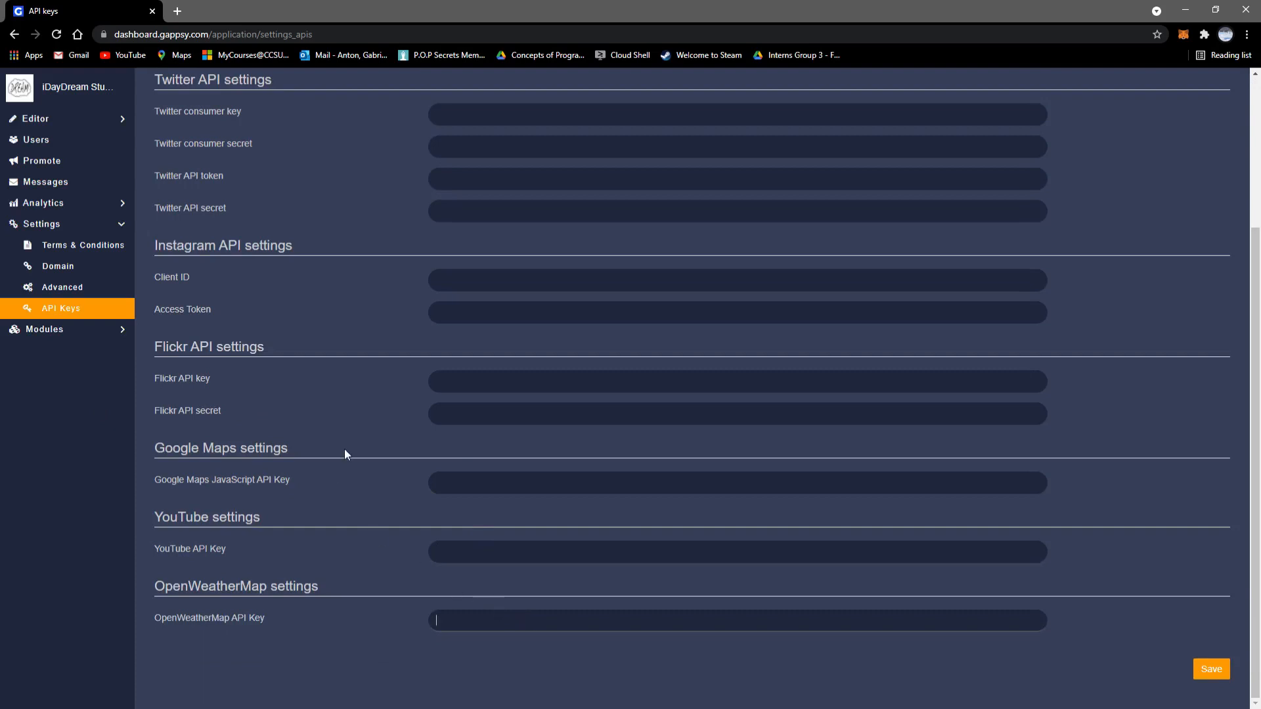
pyautogui.scroll(1, 345, 454)
pyautogui.scroll(2, 346, 455)
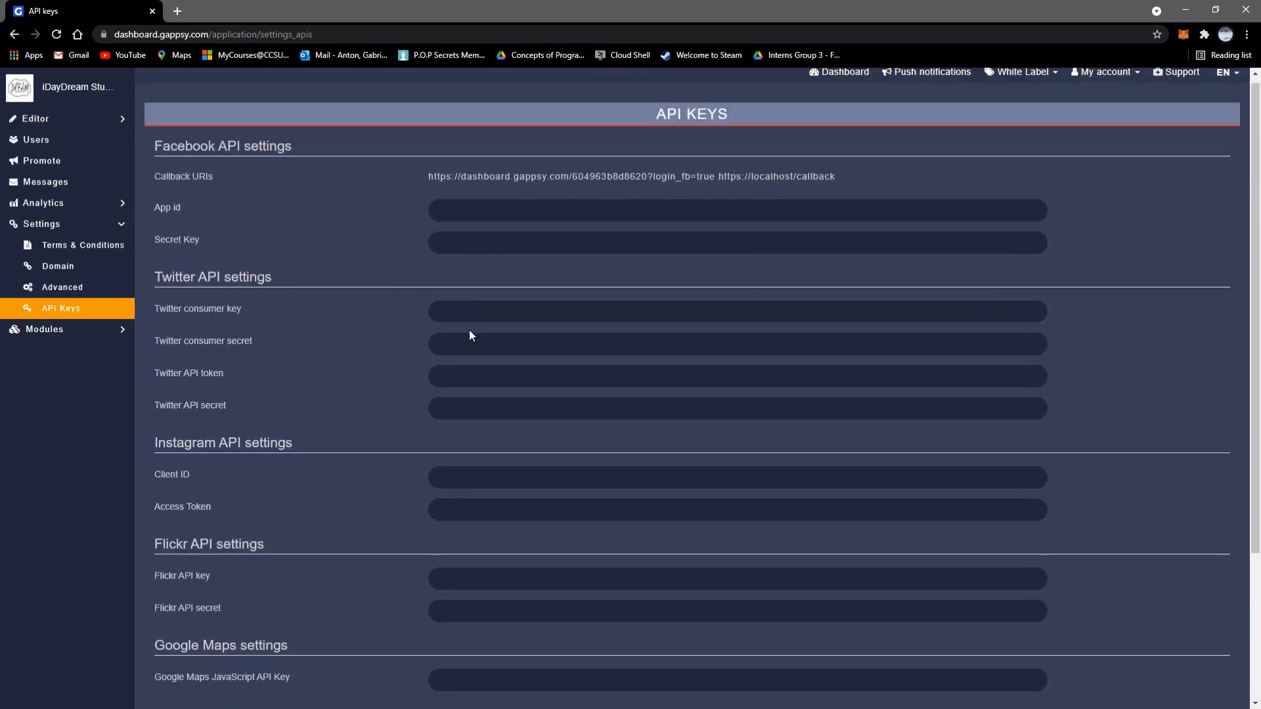
pyautogui.click(469, 378)
pyautogui.click(469, 400)
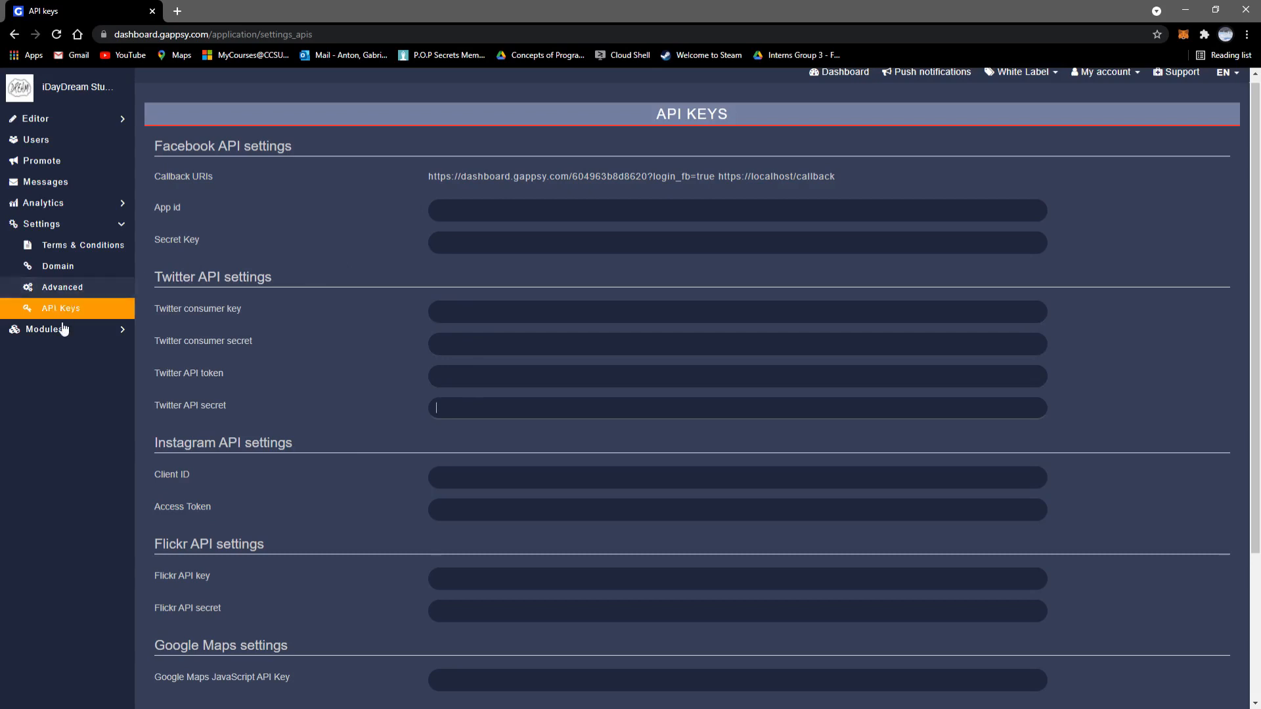
pyautogui.click(95, 127)
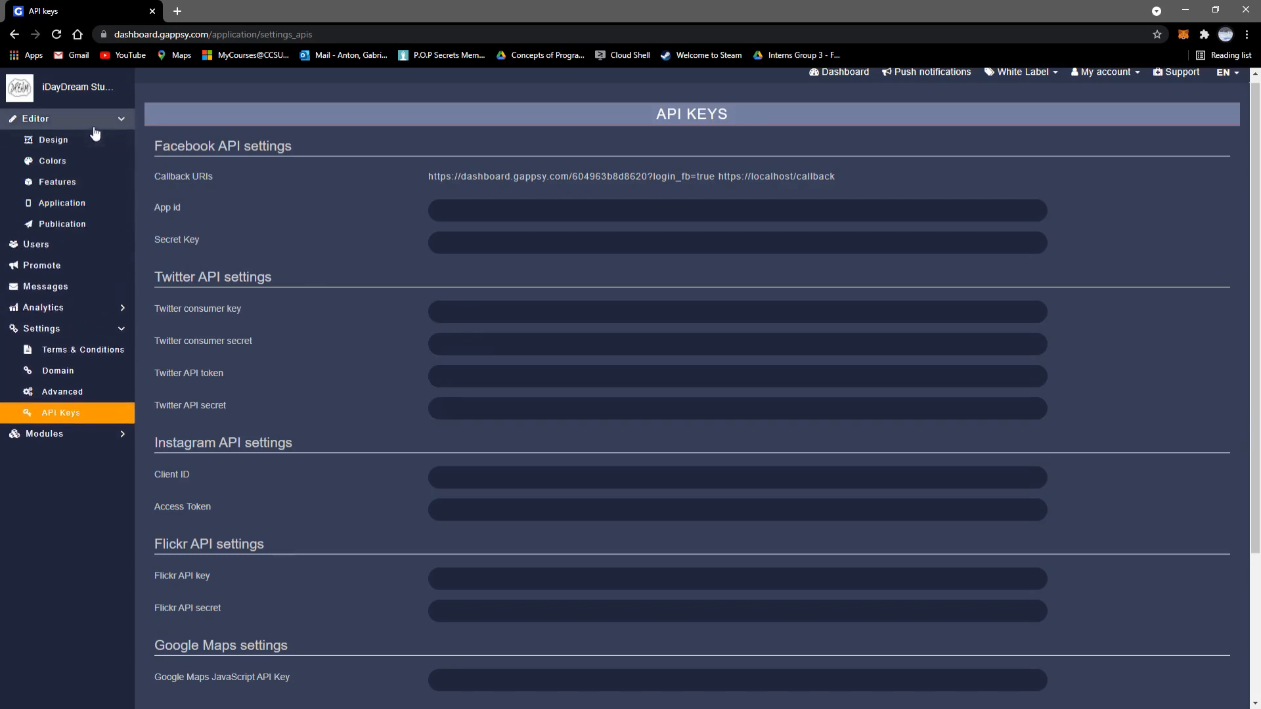
pyautogui.click(96, 193)
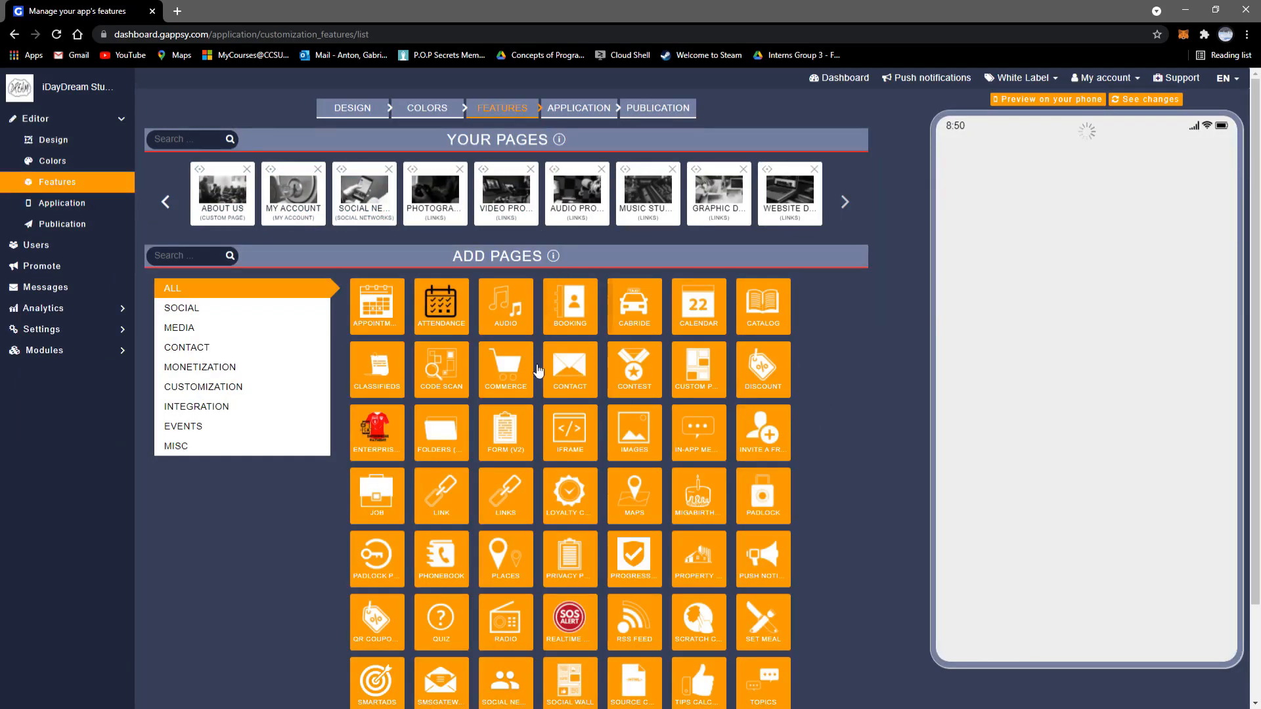
# Step: Scroll down the Features page to the Add Pages catalogue, from Appointment to Weather
pyautogui.scroll(-1, 624, 420)
pyautogui.scroll(-2, 623, 420)
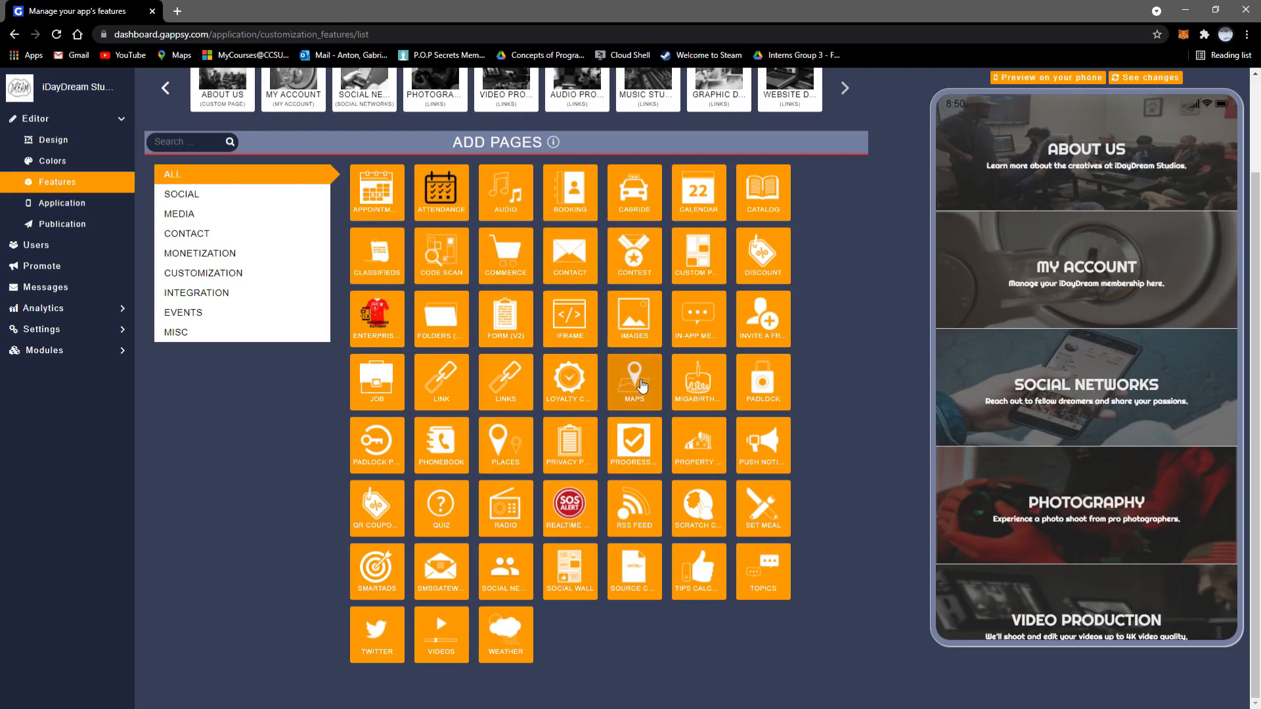
pyautogui.click(635, 383)
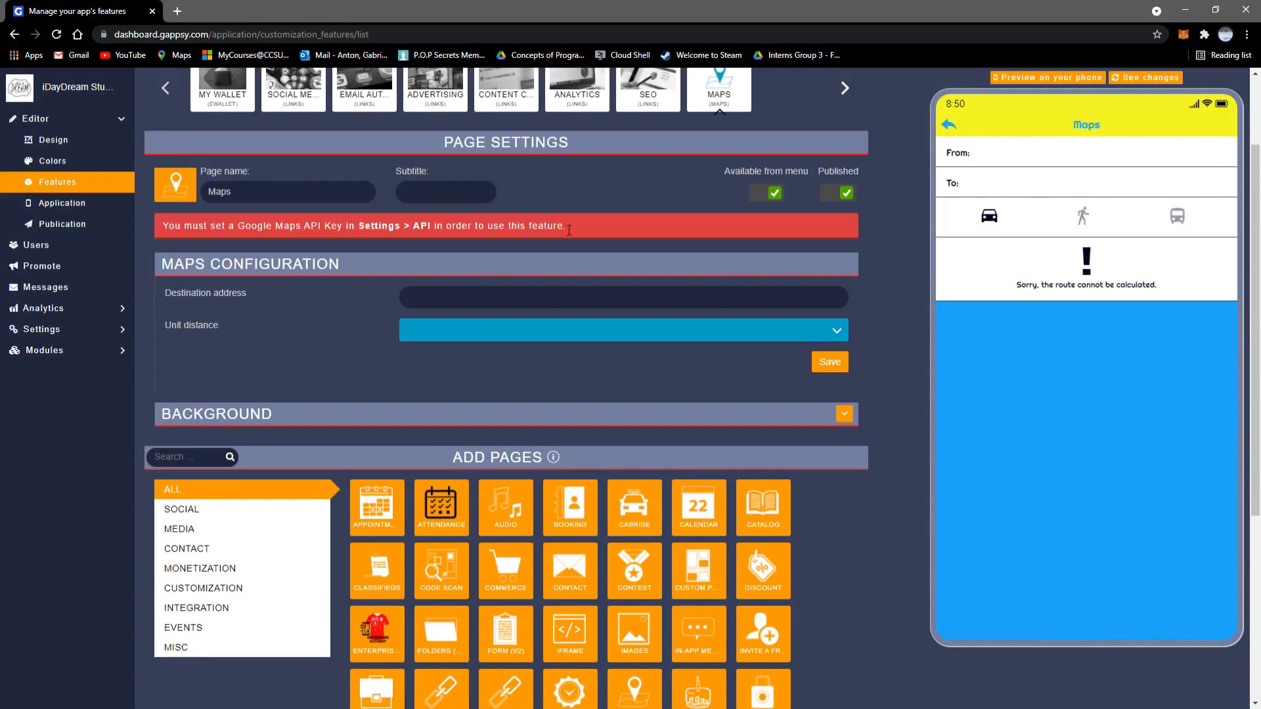
pyautogui.moveTo(202, 229); pyautogui.dragTo(162, 227)
pyautogui.scroll(2, 755, 325)
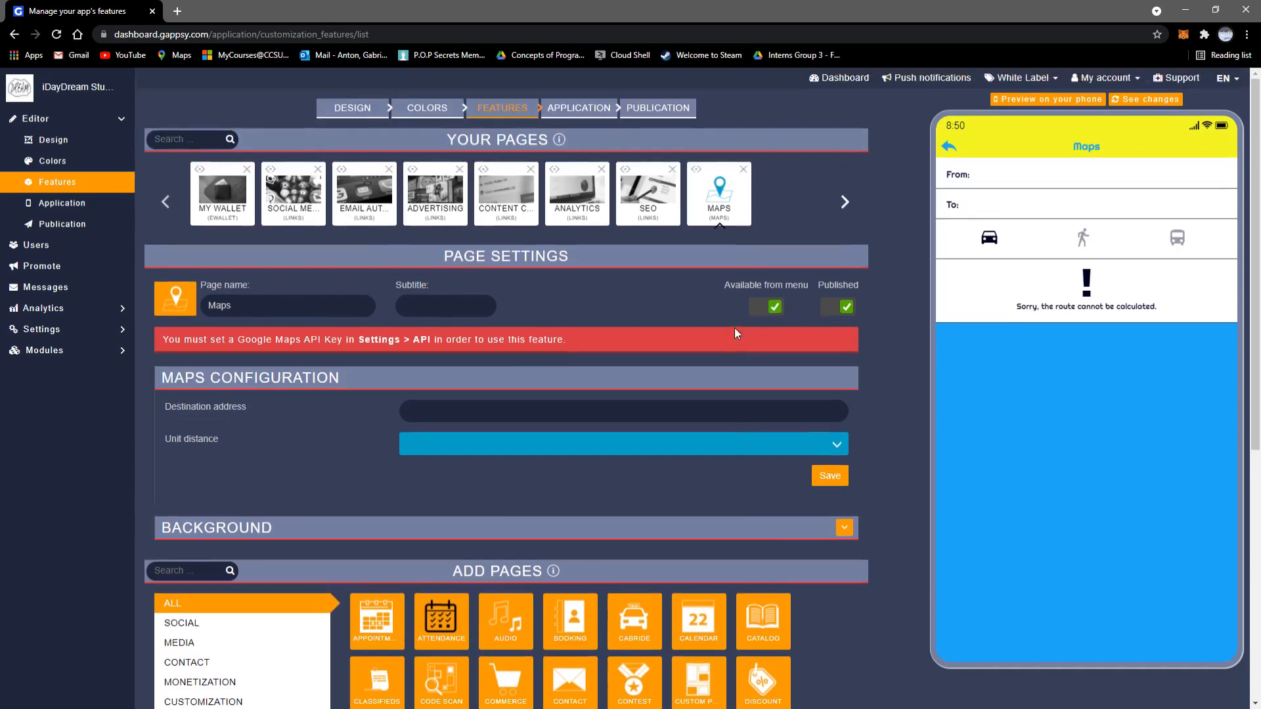
pyautogui.click(744, 172)
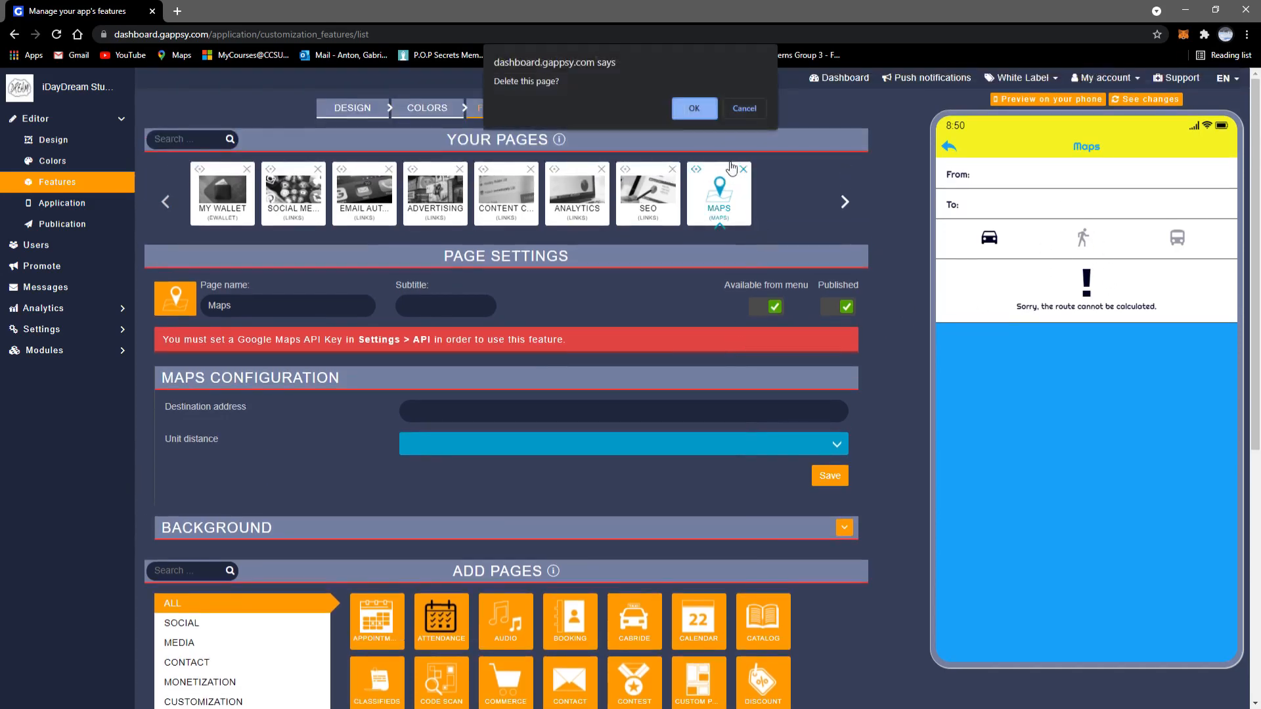
pyautogui.click(691, 112)
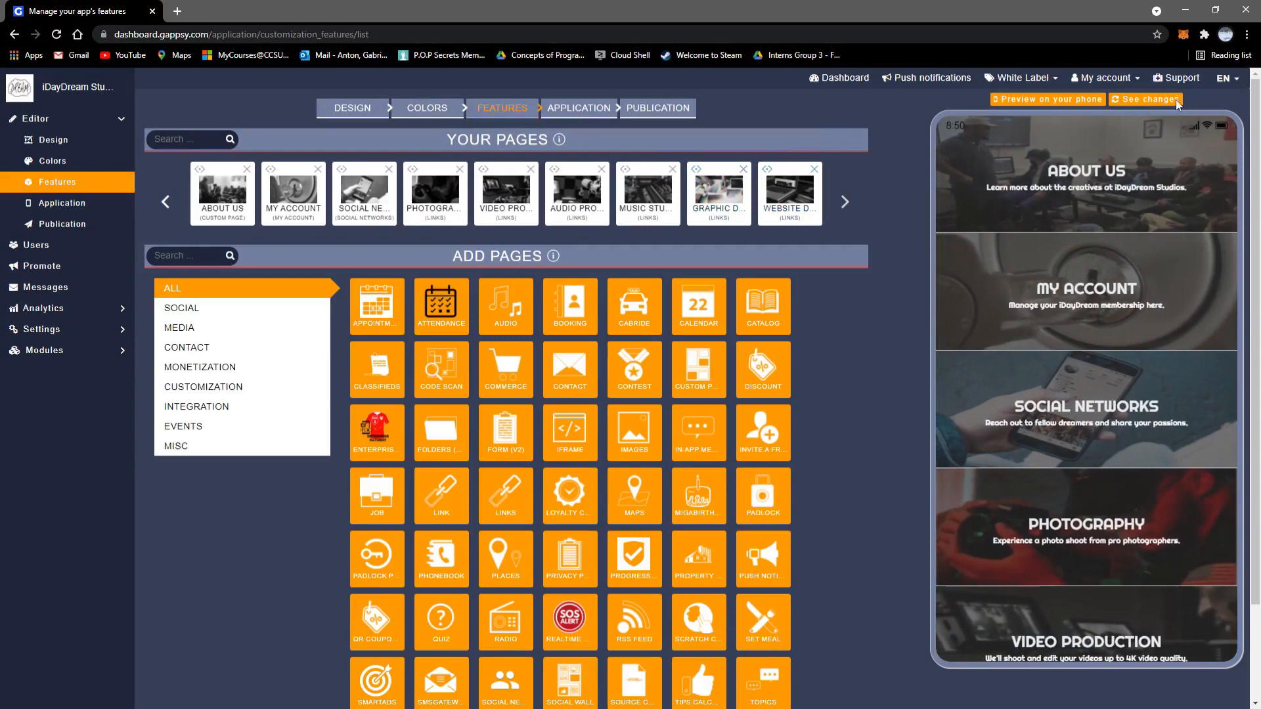